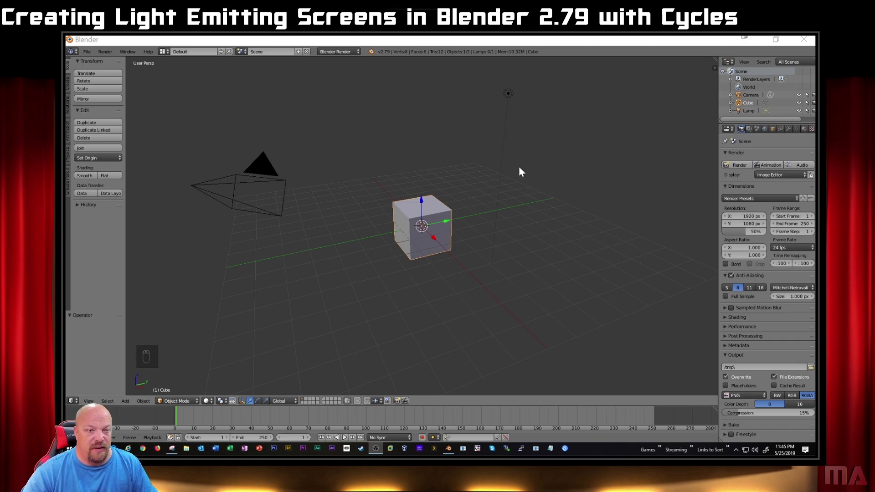
# - Delete the default cube and set the render engine to Cycles Render
pyautogui.rightClick(433, 203)
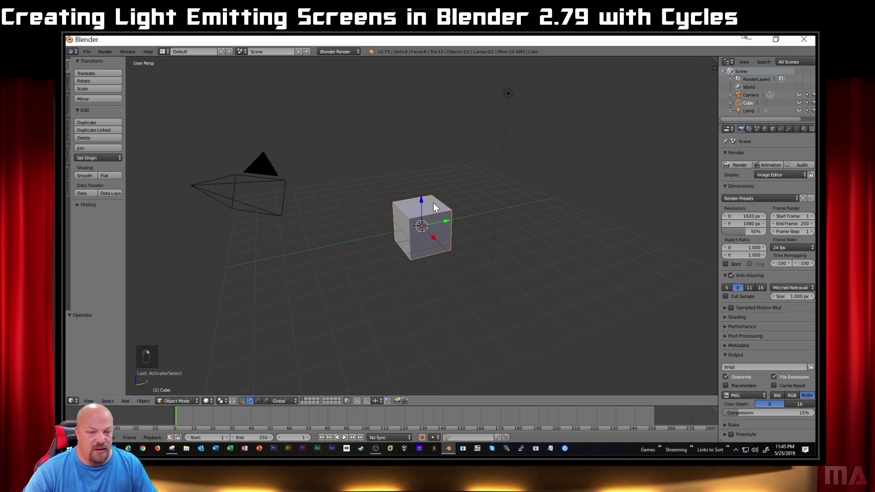
pyautogui.press('x')
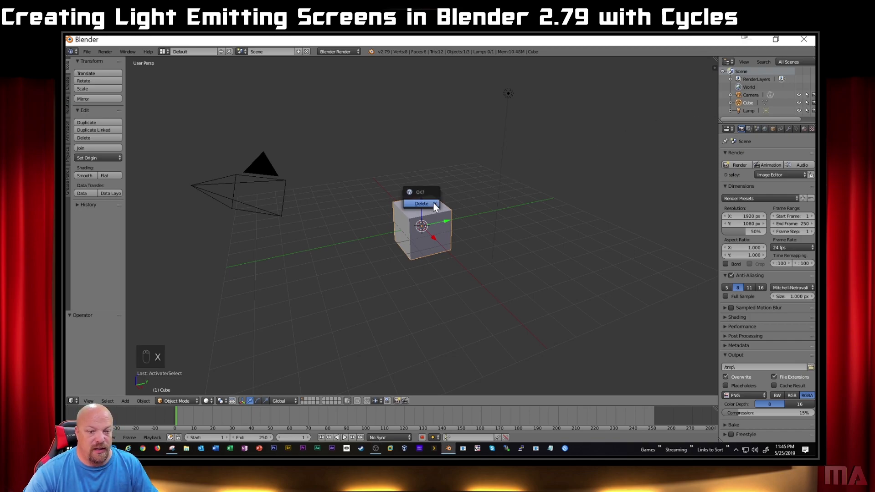
pyautogui.click(431, 204)
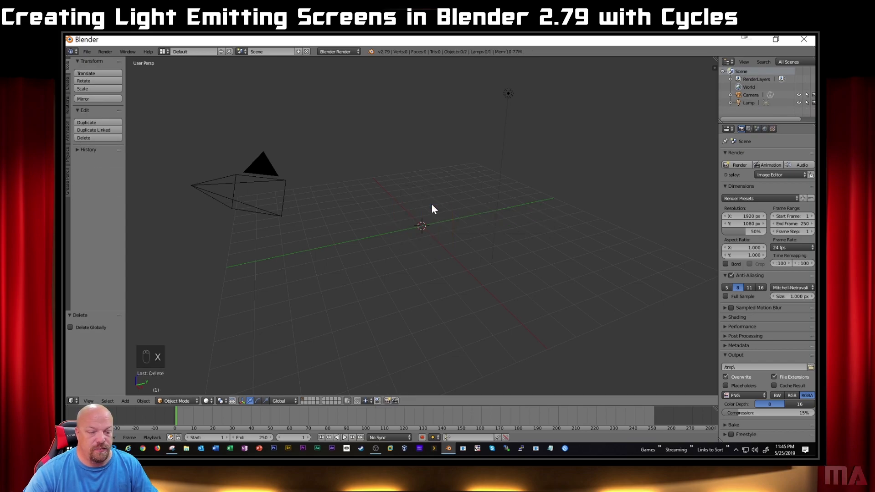
pyautogui.click(346, 52)
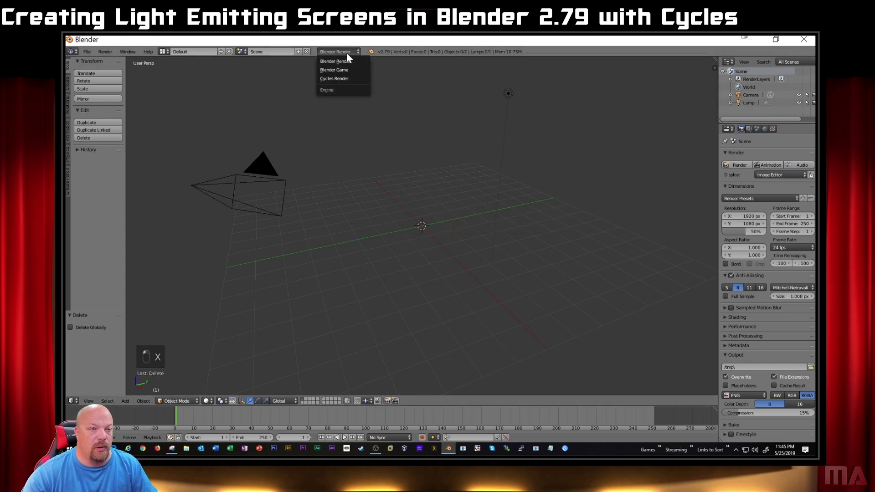
pyautogui.click(343, 79)
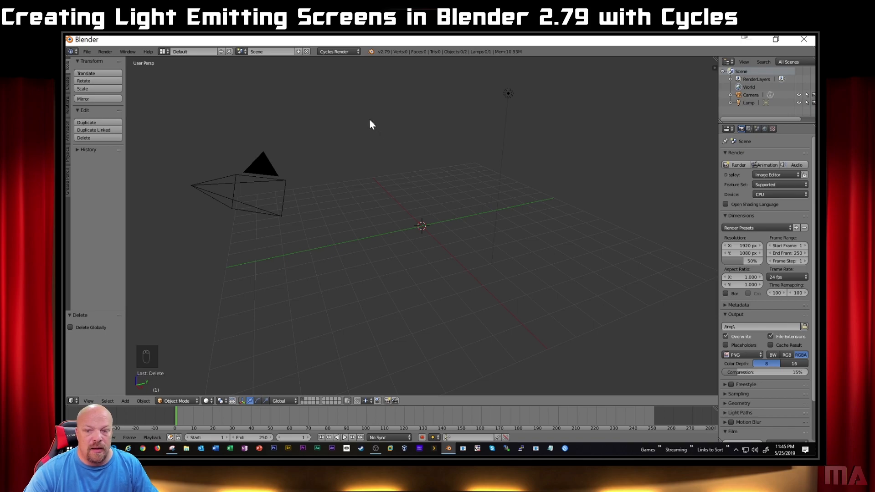
# - Search the add-ons in the user preferences for "plane" and check whether Import Images as Planes is enabled
pyautogui.click(87, 51)
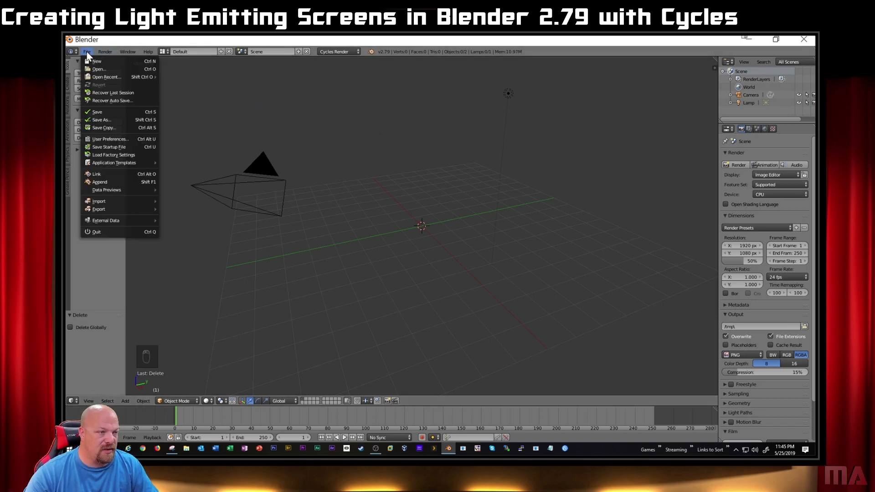
pyautogui.click(115, 139)
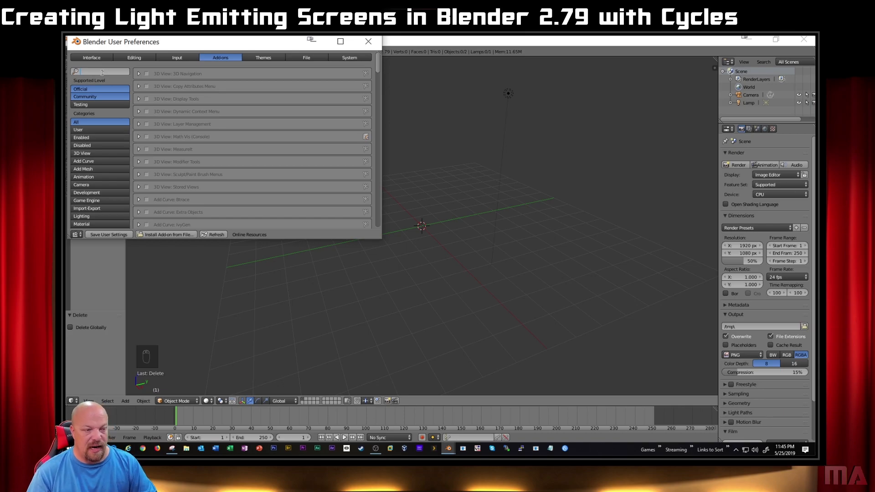
pyautogui.write('plane')
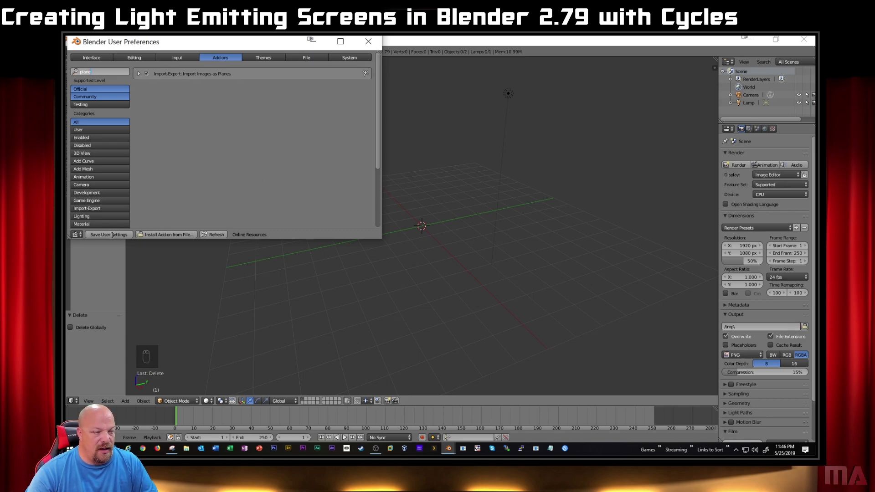
pyautogui.click(368, 41)
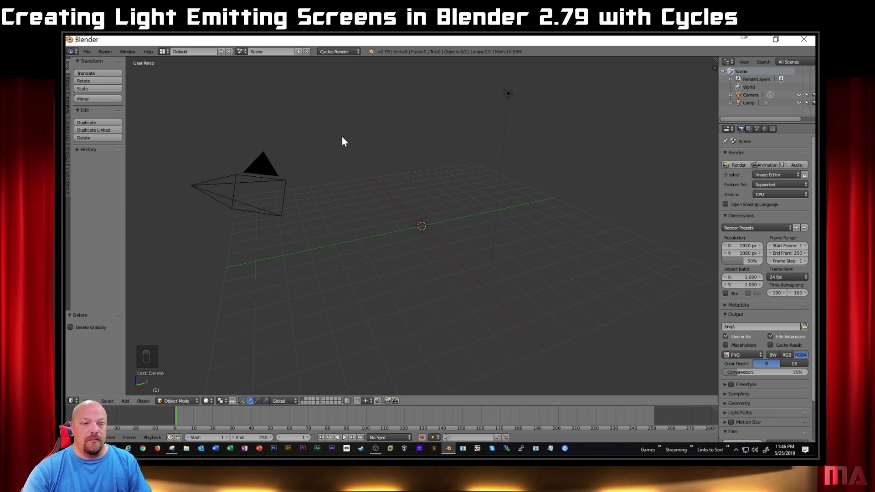
# - Import Quick Record Opening Sequence.mkv from the Maverick's Arcade folder in RecordingPathforOBS using Images as Planes
pyautogui.click(87, 52)
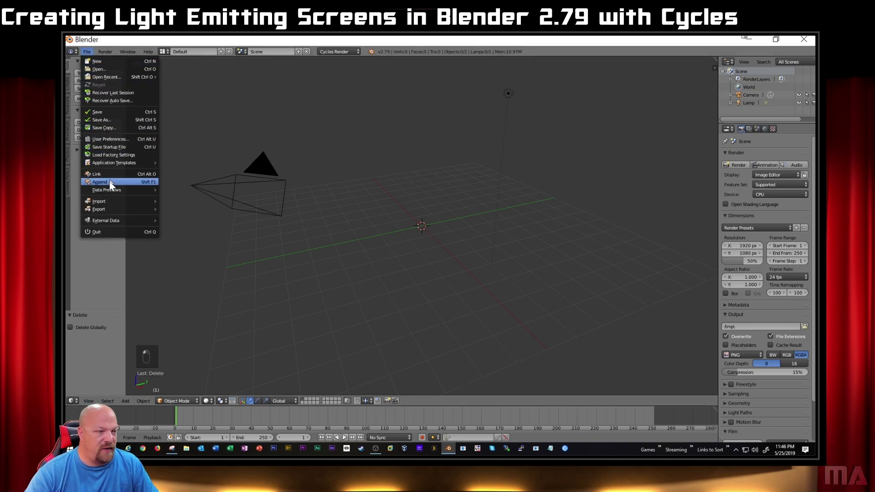
pyautogui.moveTo(116, 202)
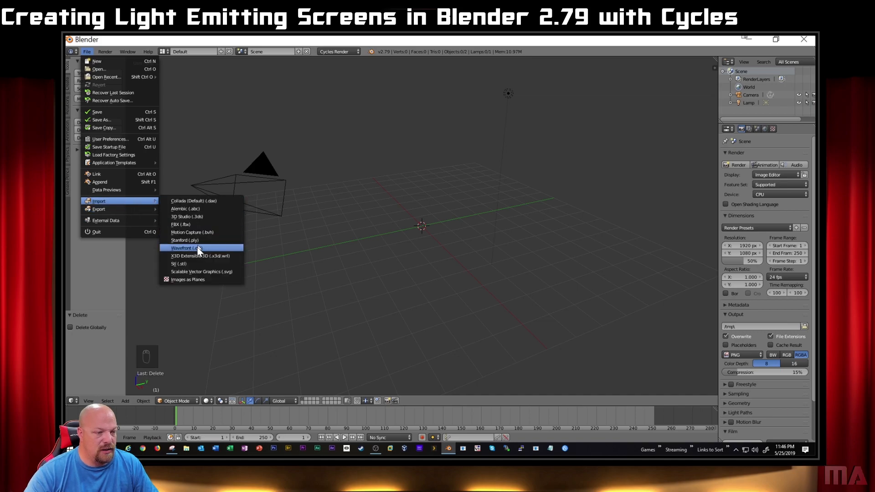
pyautogui.click(192, 280)
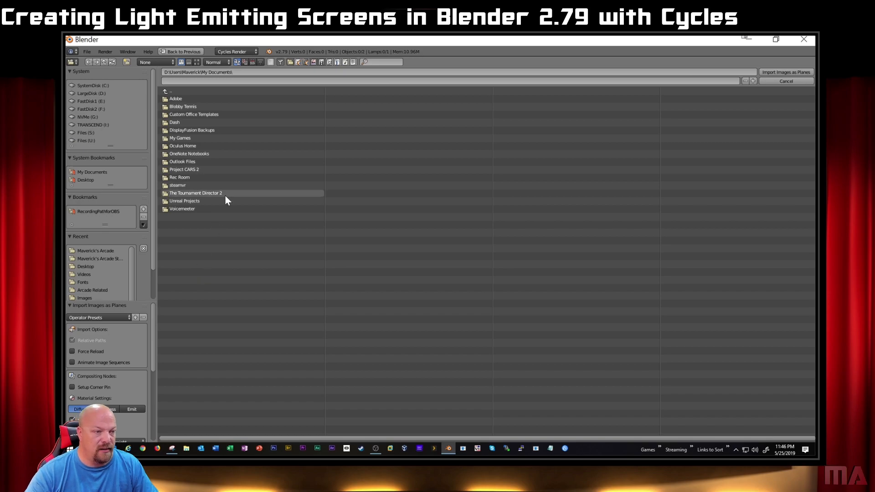
pyautogui.click(104, 211)
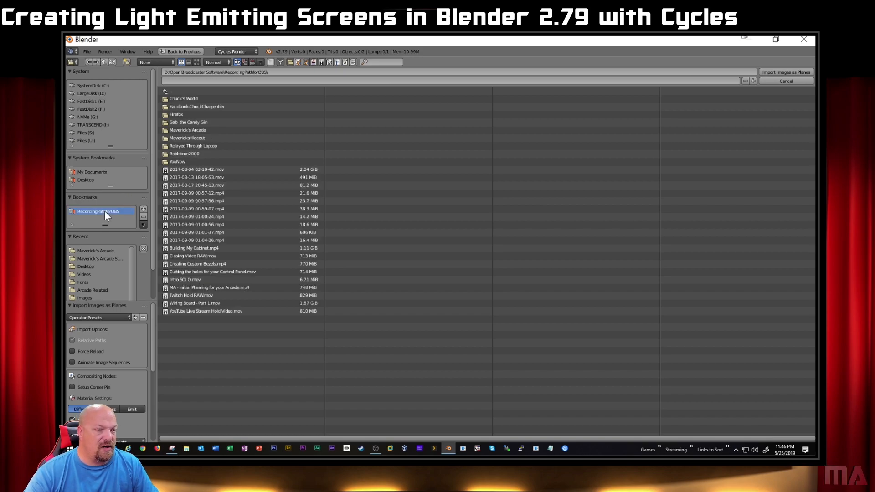
pyautogui.click(194, 130)
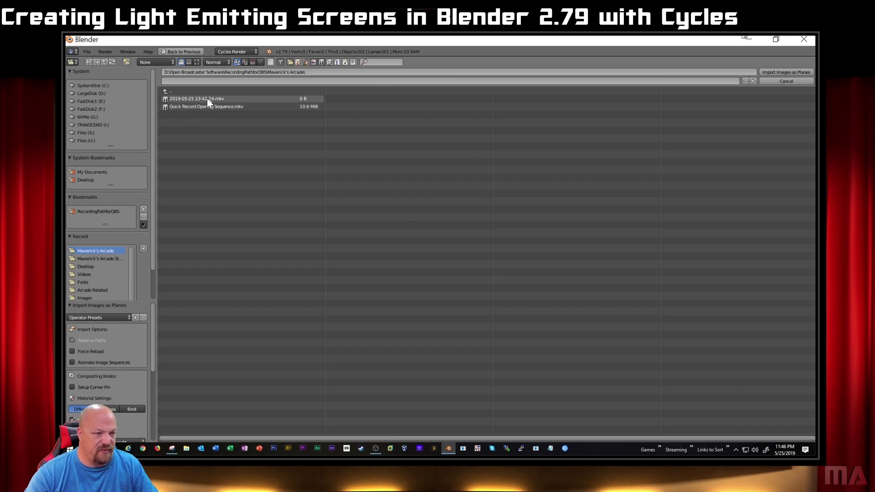
pyautogui.click(217, 106)
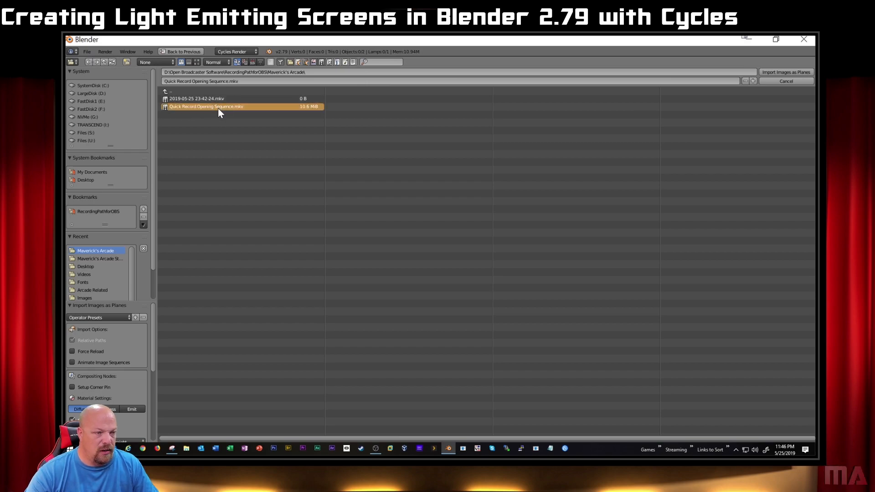
pyautogui.doubleClick(218, 108)
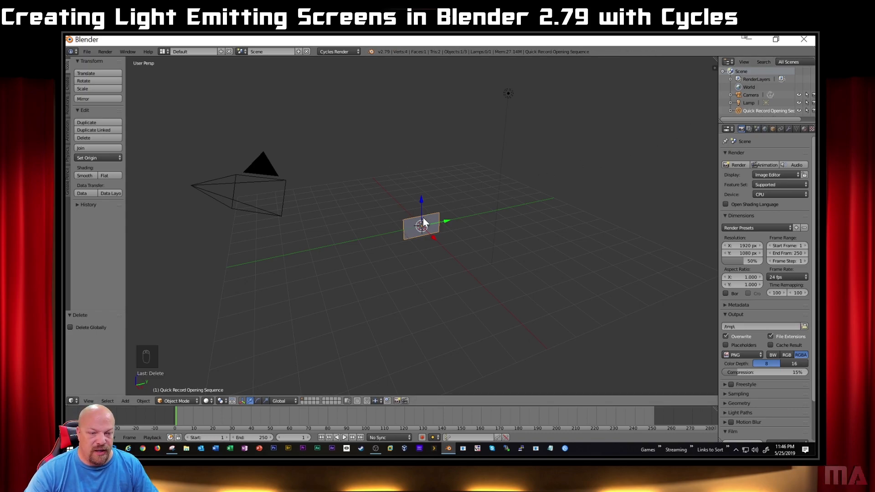
# - Scale the imported video plane to about 3.8 times its size and raise it about 3.34 units along Z
pyautogui.press('s')
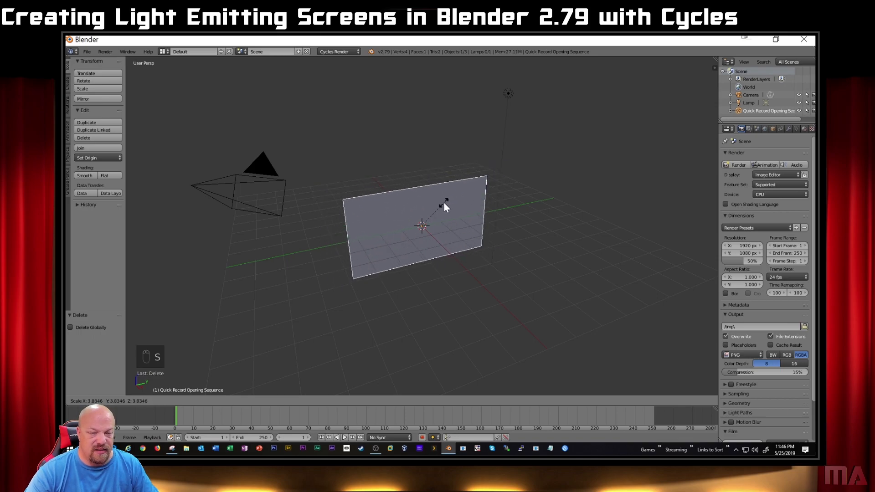
pyautogui.click(444, 204)
pyautogui.moveTo(421, 199); pyautogui.dragTo(413, 128)
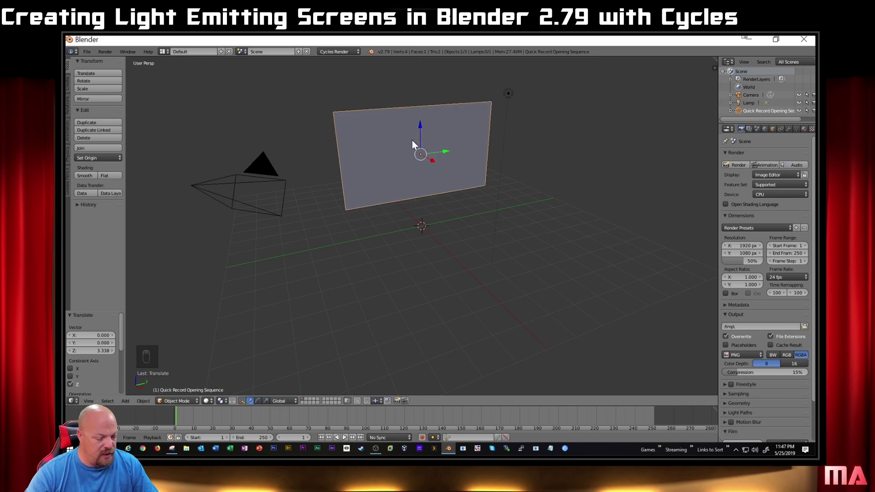
# - Align the camera to a front view of the video plane and render a test image of the current frame
pyautogui.hotkey('shift', 'f')
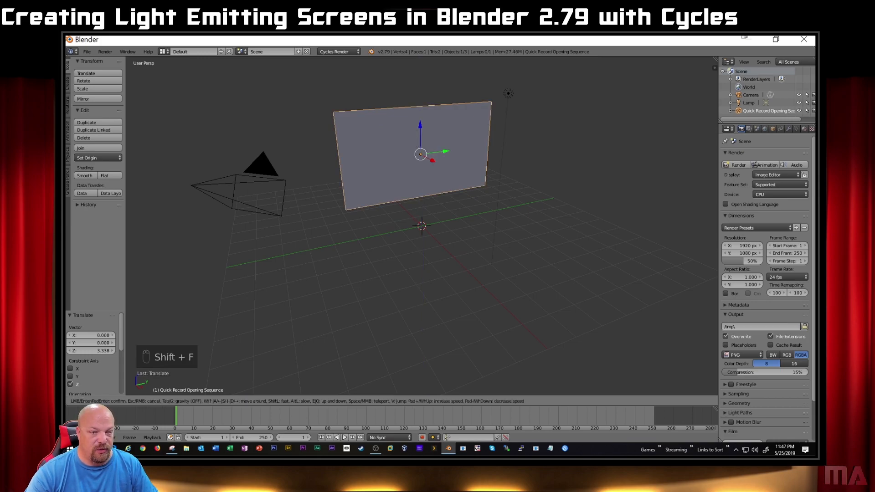
pyautogui.press('d')
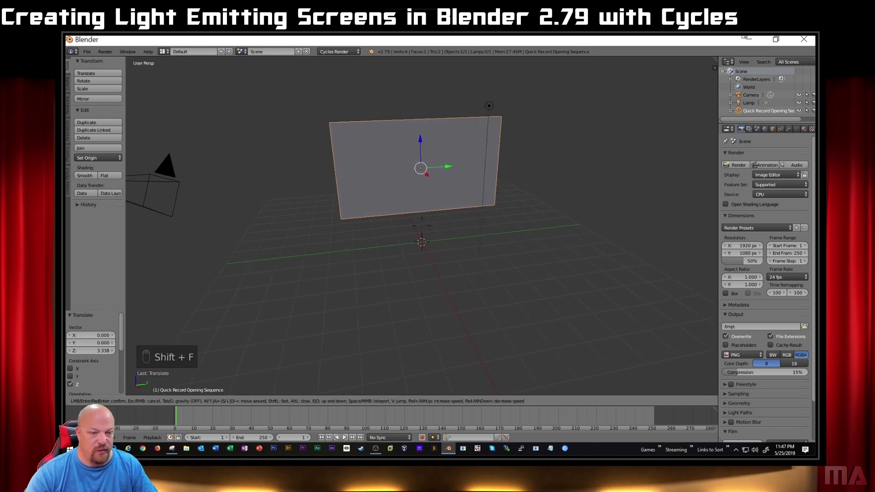
pyautogui.press('w')
pyautogui.press('d')
pyautogui.press('w')
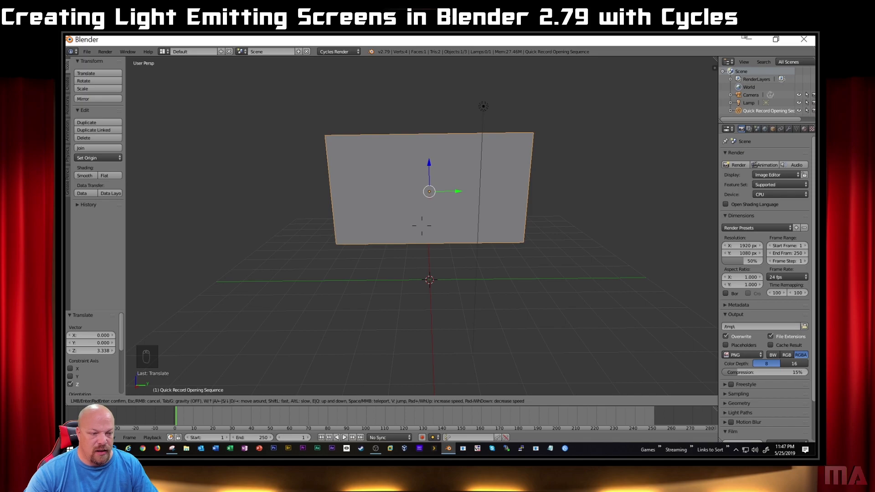
pyautogui.click(422, 226)
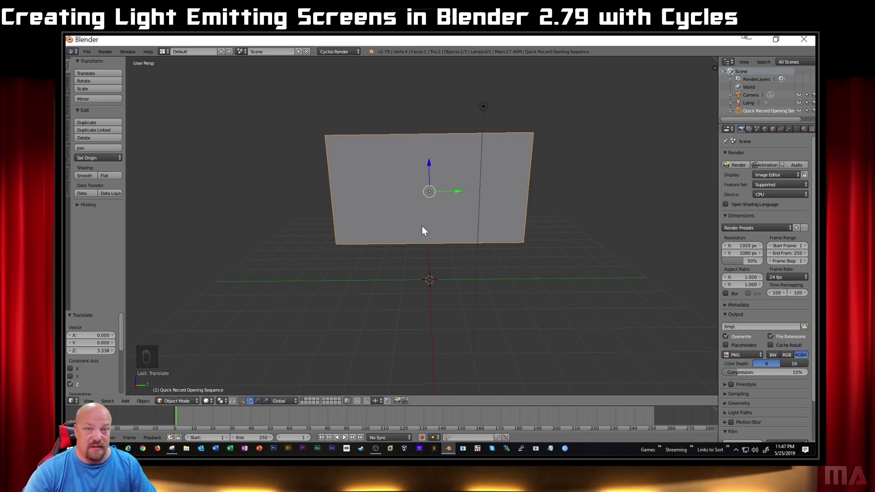
pyautogui.press('ctrl+alt+KP_0')
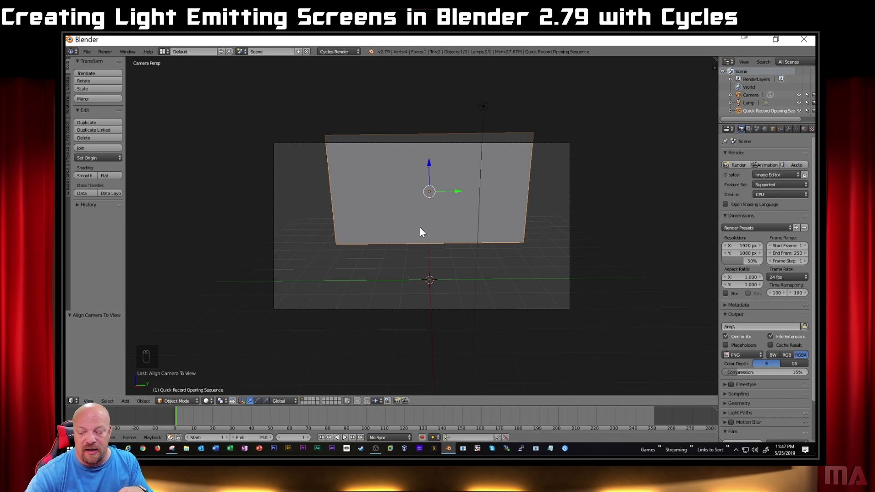
pyautogui.press('F12')
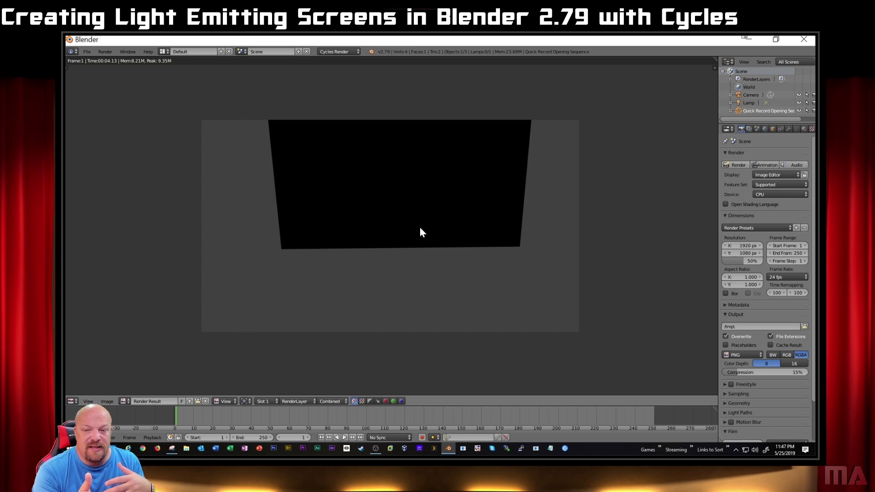
pyautogui.press('Escape')
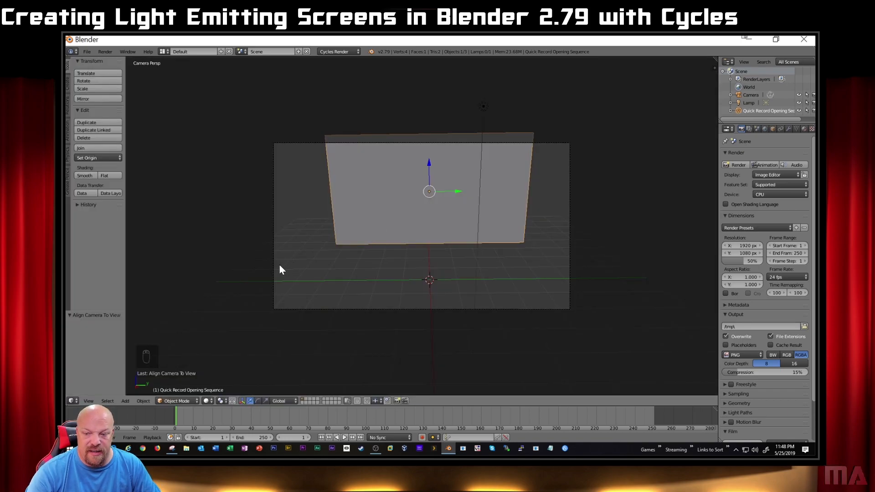
# - Replace the 3D view with the Node Editor to show the plane's material nodes and set the current frame to 300
pyautogui.click(73, 401)
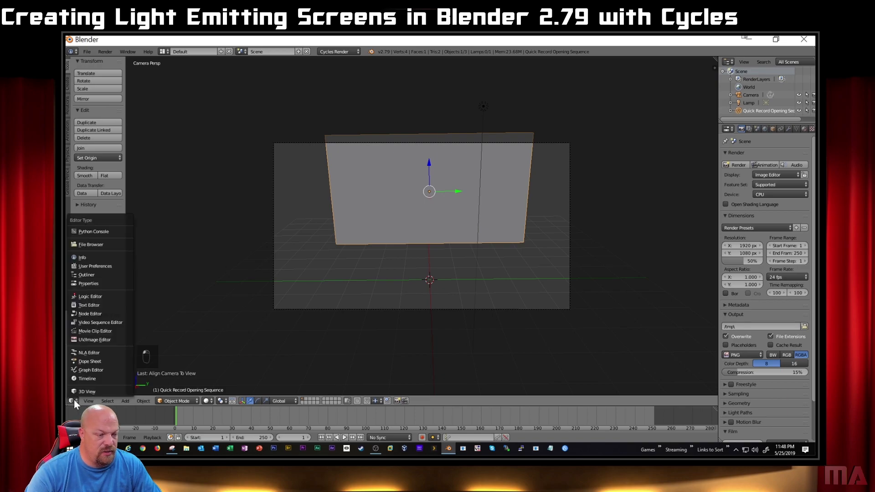
pyautogui.click(92, 312)
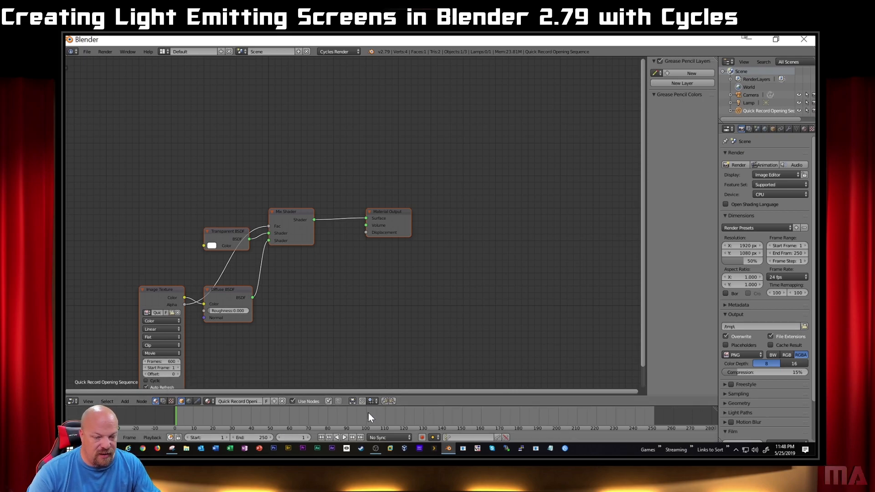
pyautogui.click(289, 439)
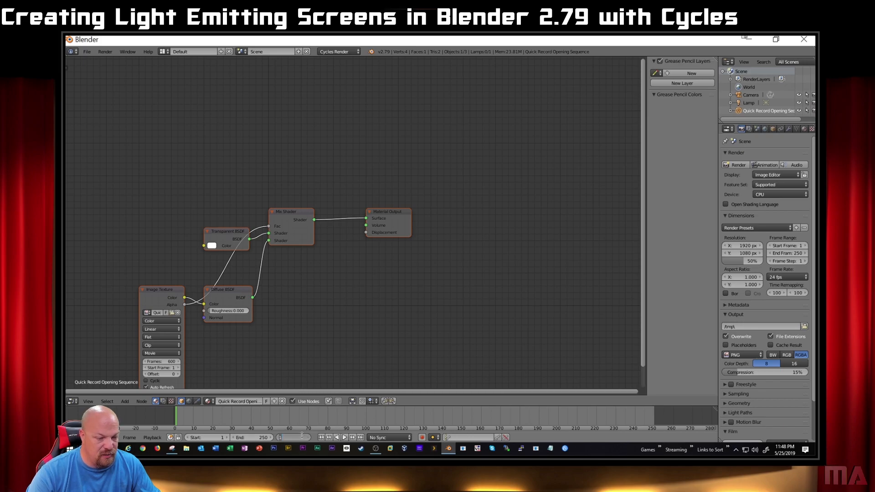
pyautogui.write('300')
pyautogui.press('Return')
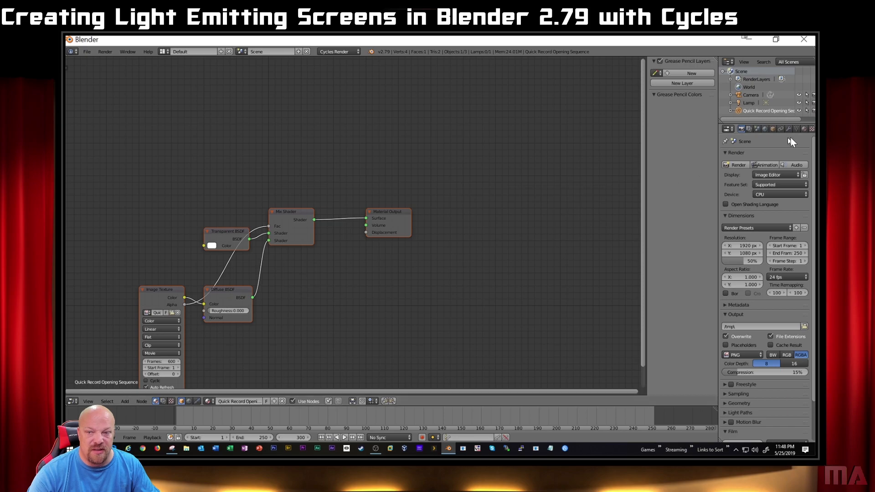
# - Examine the video plane's image texture settings and display the preview of its material
pyautogui.click(803, 129)
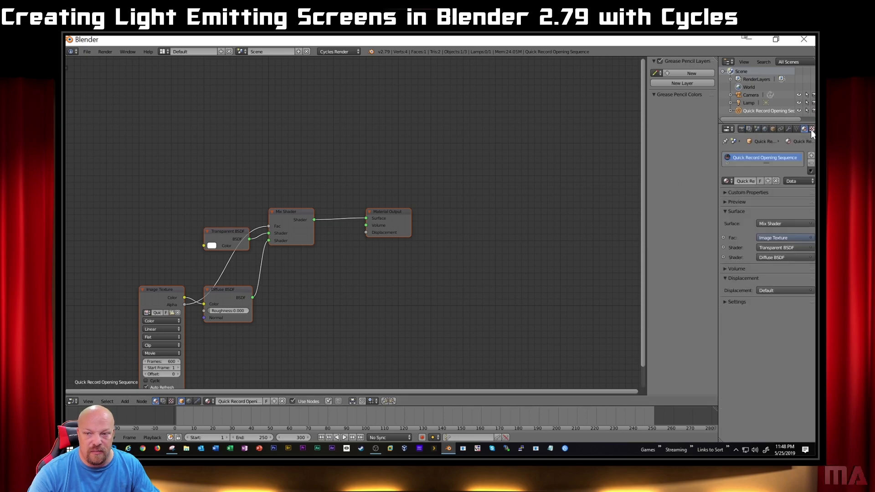
pyautogui.click(811, 129)
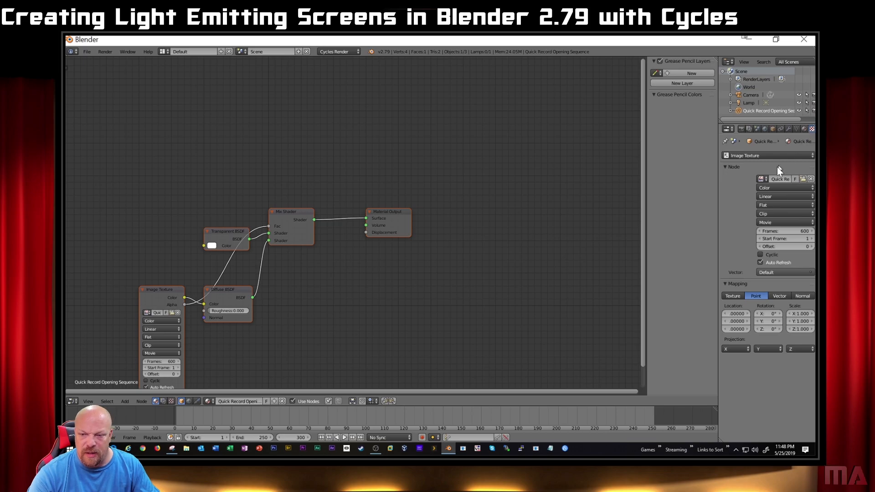
pyautogui.click(804, 130)
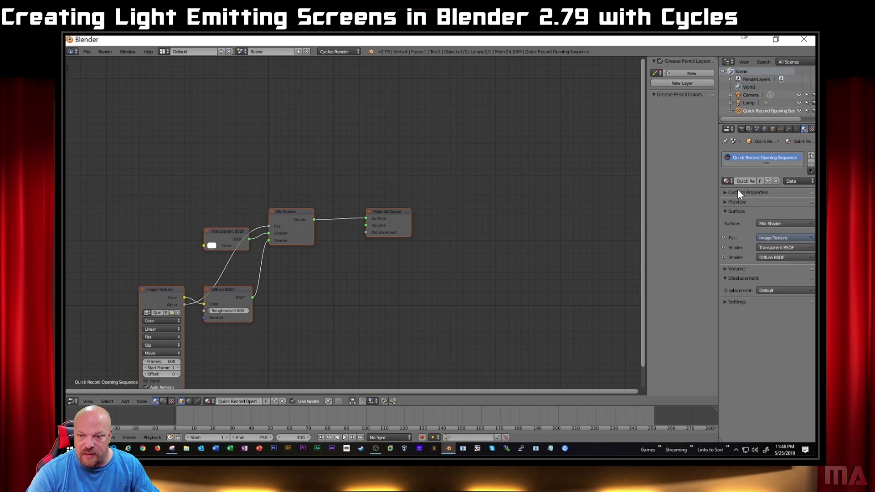
pyautogui.click(737, 201)
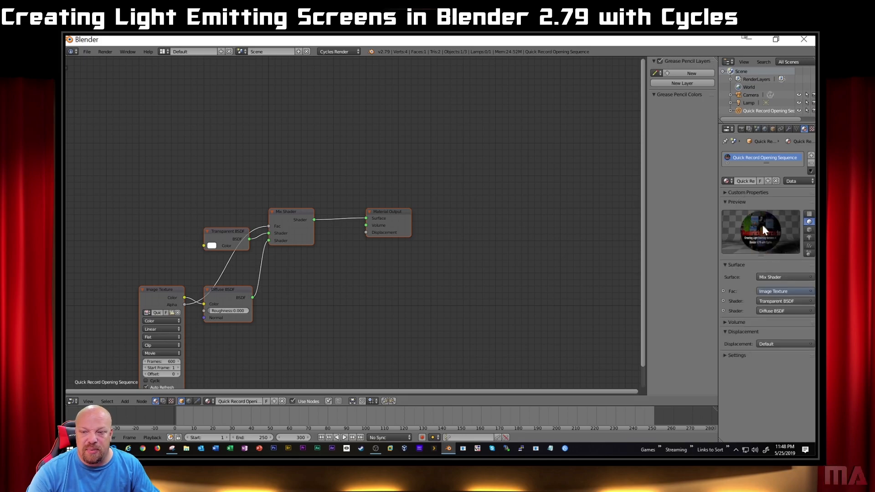
# - Compare the material preview at frame 1 with frame 300, leaving the current frame at 300
pyautogui.click(298, 437)
pyautogui.write('1')
pyautogui.press('Return')
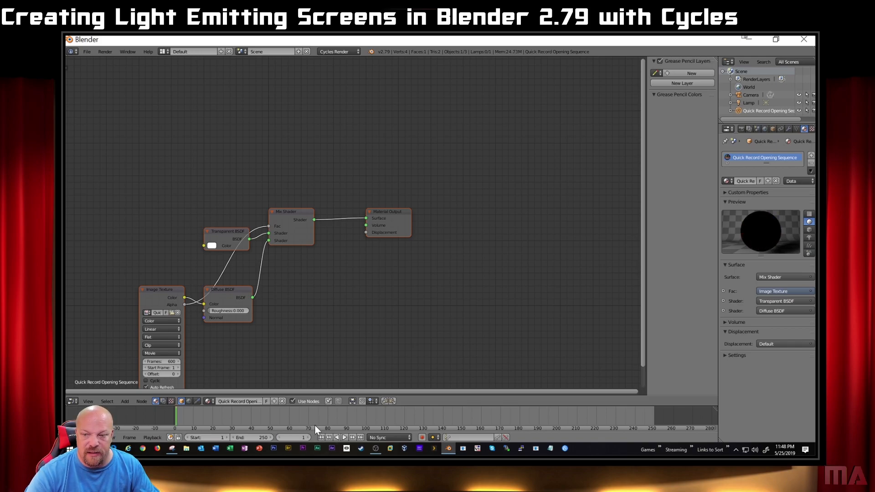
pyautogui.click(292, 436)
pyautogui.write('300')
pyautogui.press('Return')
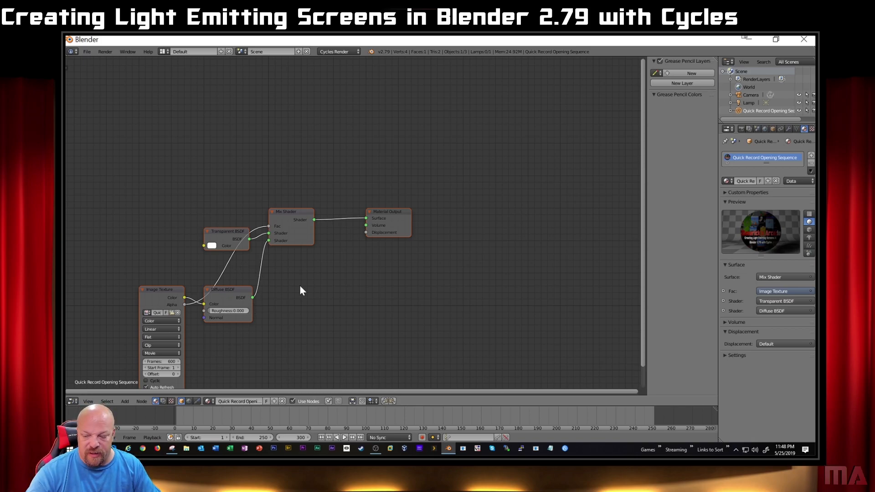
# - Review the last render of frame 300 and replace the Node Editor with the 3D view
pyautogui.press('F11')
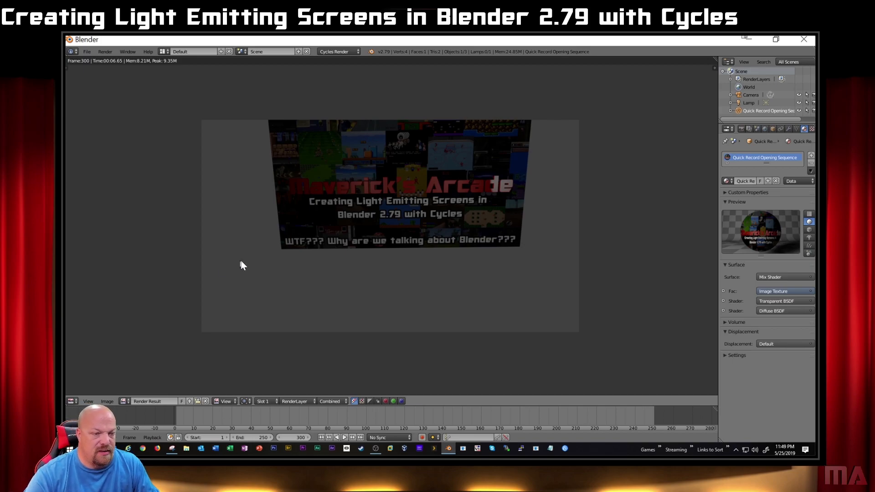
pyautogui.hotkey('shift', 'F3')
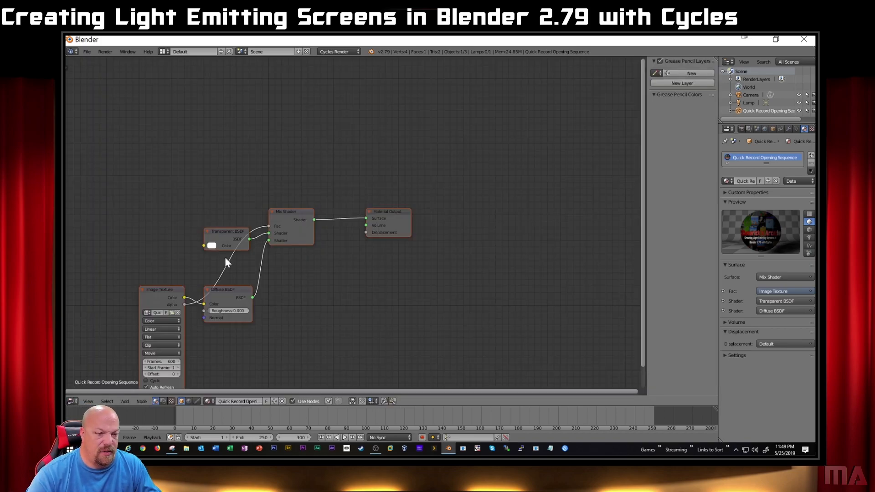
pyautogui.click(71, 401)
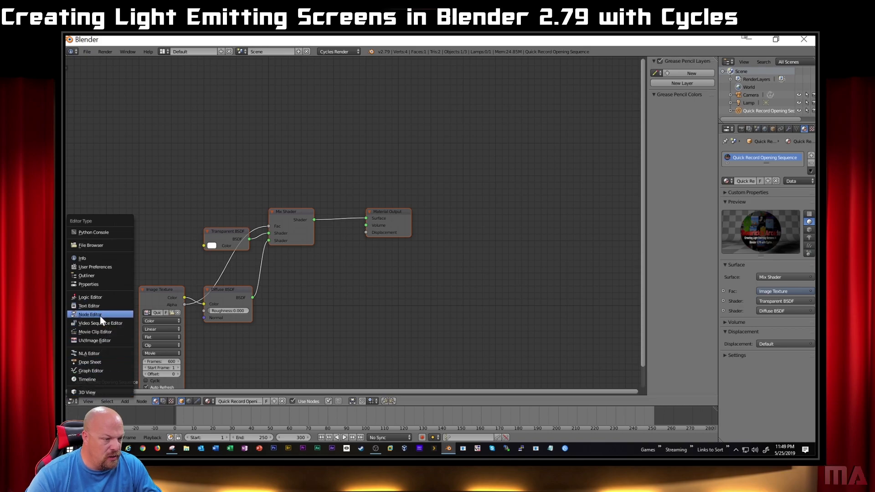
pyautogui.click(89, 392)
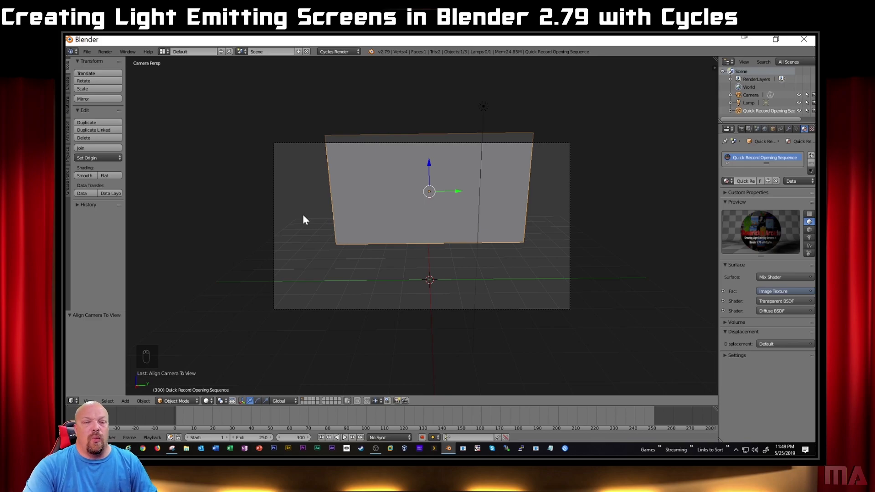
# - Enable nodes for the world surface and set its background color to black
pyautogui.click(765, 128)
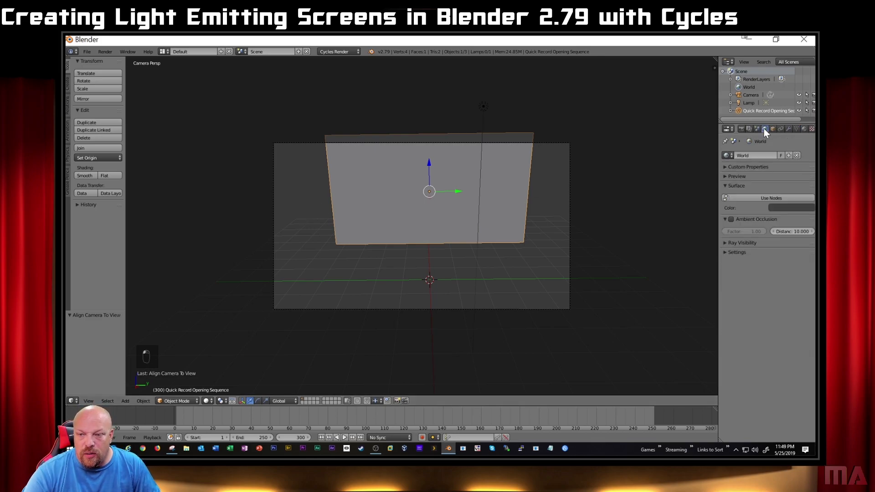
pyautogui.click(755, 196)
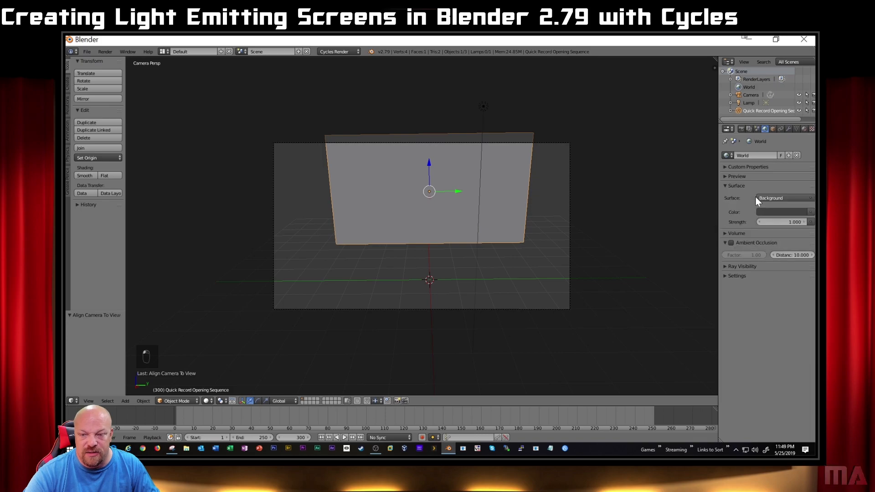
pyautogui.click(797, 210)
pyautogui.moveTo(800, 142); pyautogui.dragTo(799, 155)
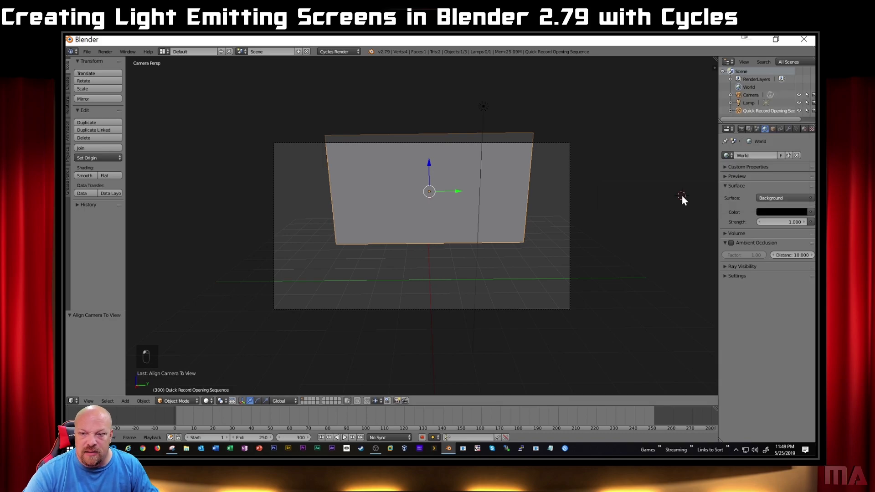
# - Hide the lamp and render a test image of the current frame without it
pyautogui.click(748, 102)
pyautogui.click(799, 102)
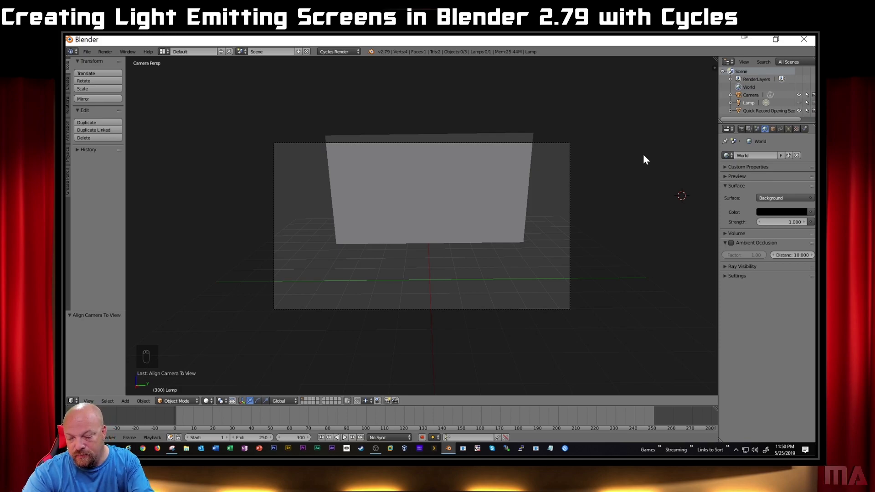
pyautogui.press('F12')
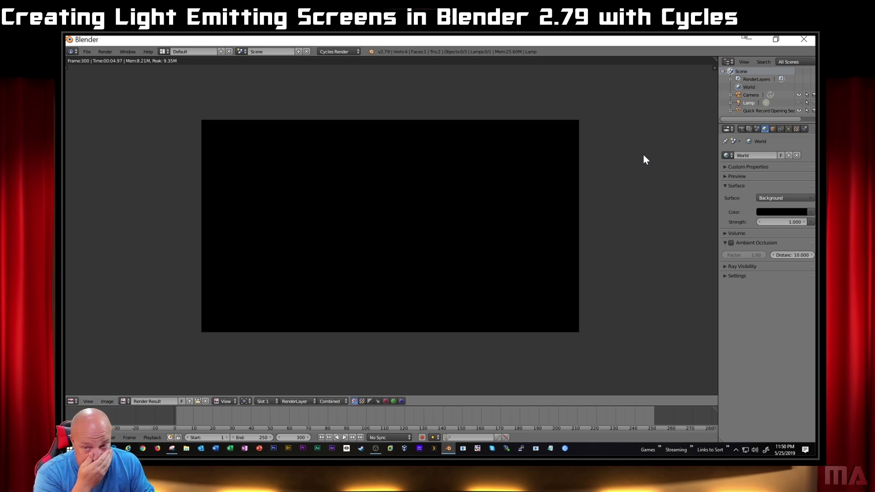
pyautogui.press('Escape')
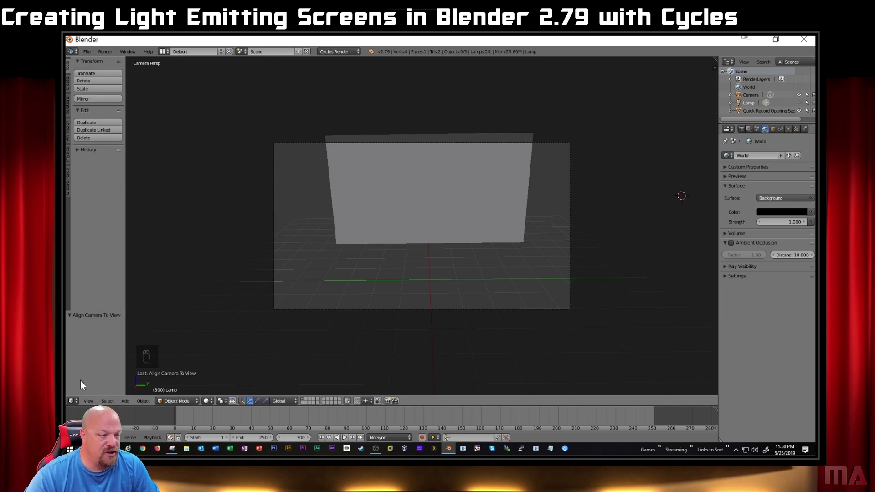
# - Display the video plane's material in the Node Editor and move the Image Texture node up, clear of the shader nodes
pyautogui.click(72, 400)
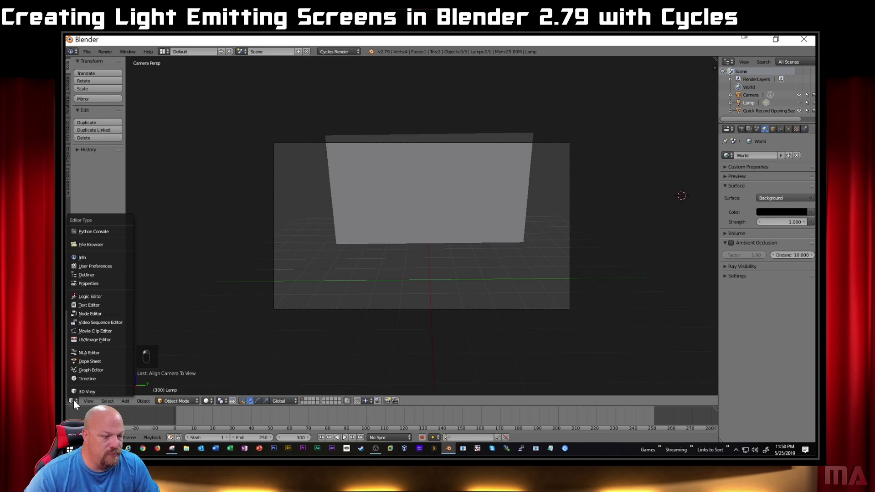
pyautogui.click(95, 314)
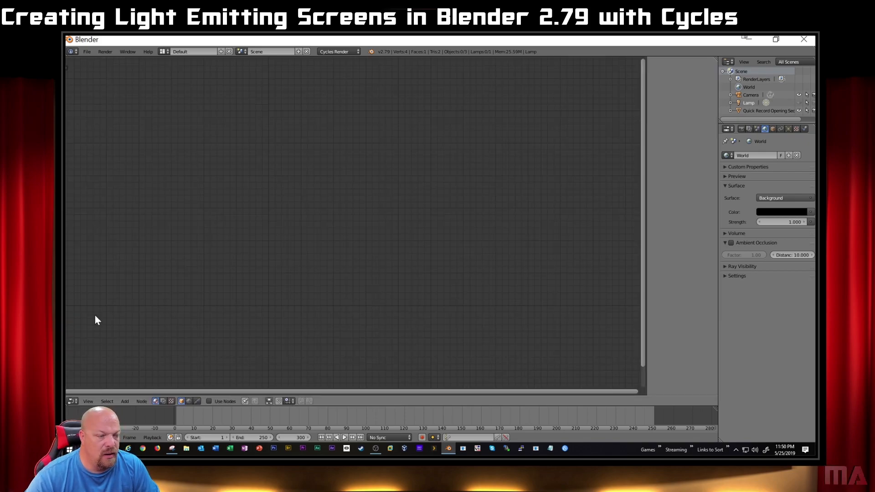
pyautogui.click(752, 111)
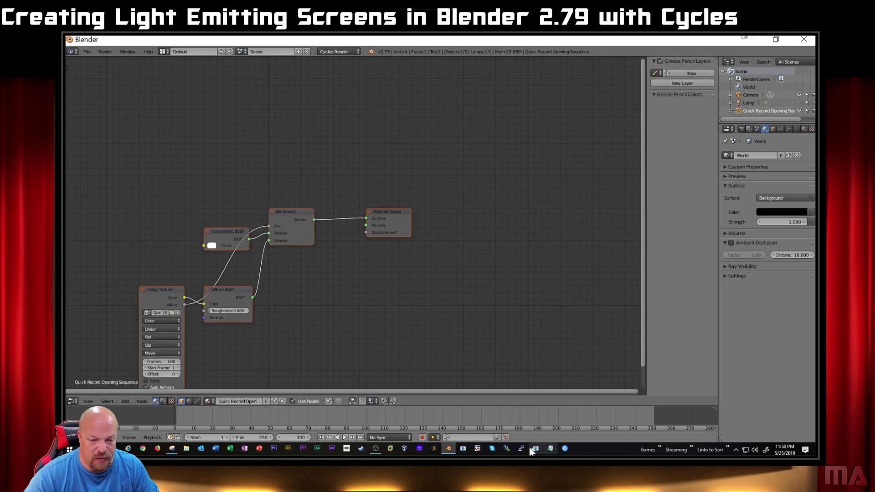
pyautogui.click(175, 451)
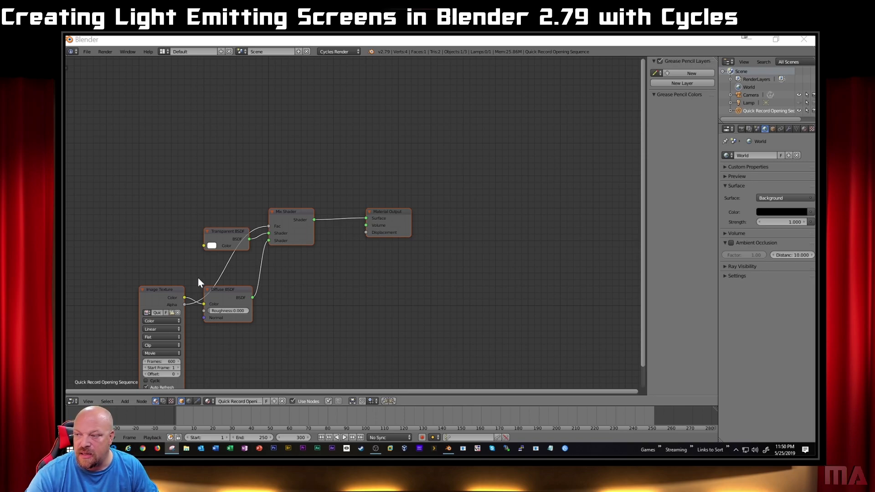
pyautogui.moveTo(165, 293); pyautogui.dragTo(162, 118)
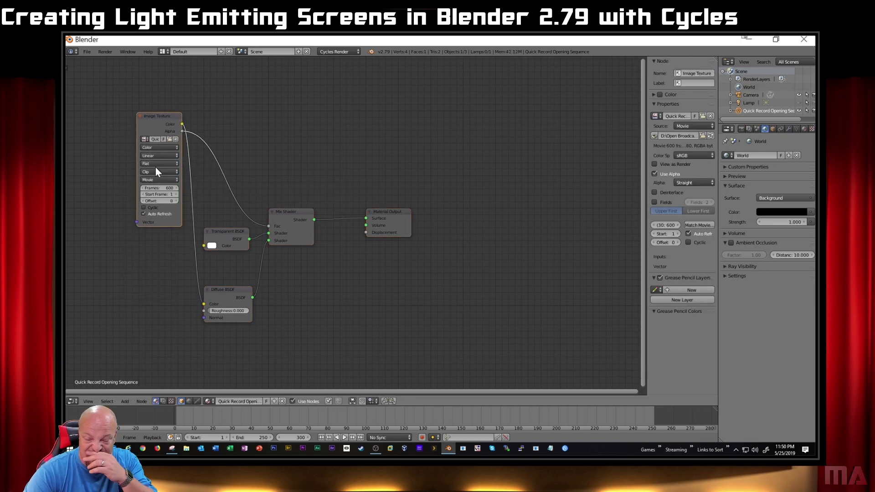
# - Delete the Transparent BSDF, Diffuse BSDF and Mix Shader nodes from the video plane's material
pyautogui.click(225, 232)
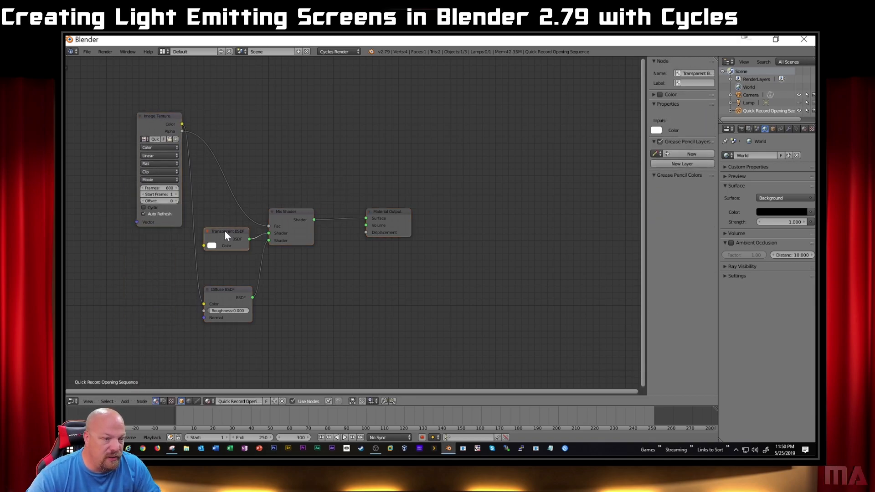
pyautogui.press('x')
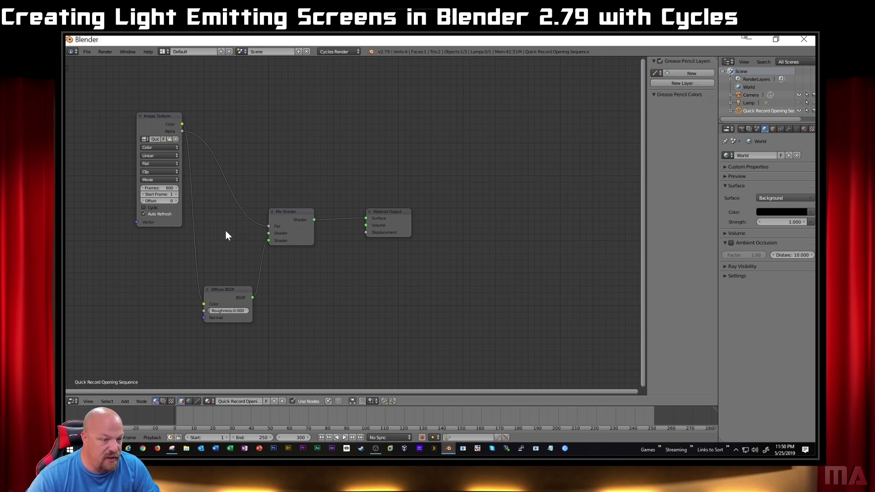
pyautogui.click(232, 289)
pyautogui.press('x')
pyautogui.click(287, 211)
pyautogui.press('x')
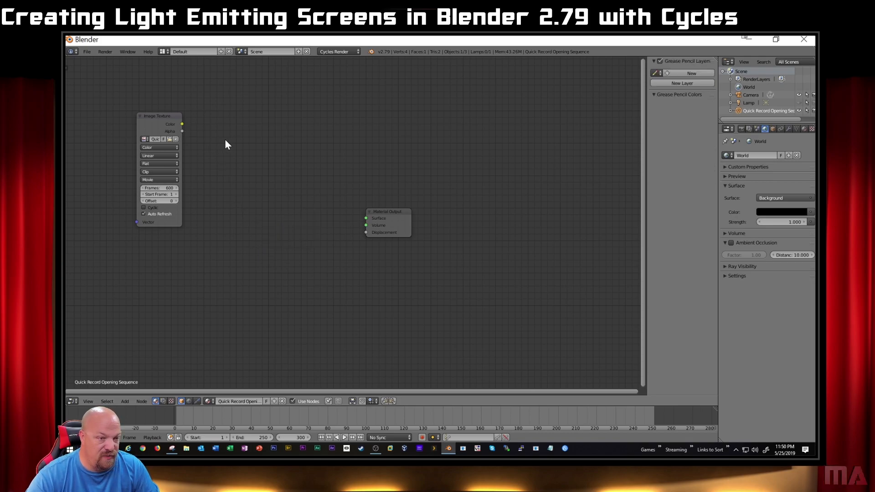
# - Add an Emission shader node between the Image Texture and Material Output nodes
pyautogui.hotkey('shift', 'a')
pyautogui.moveTo(224, 148)
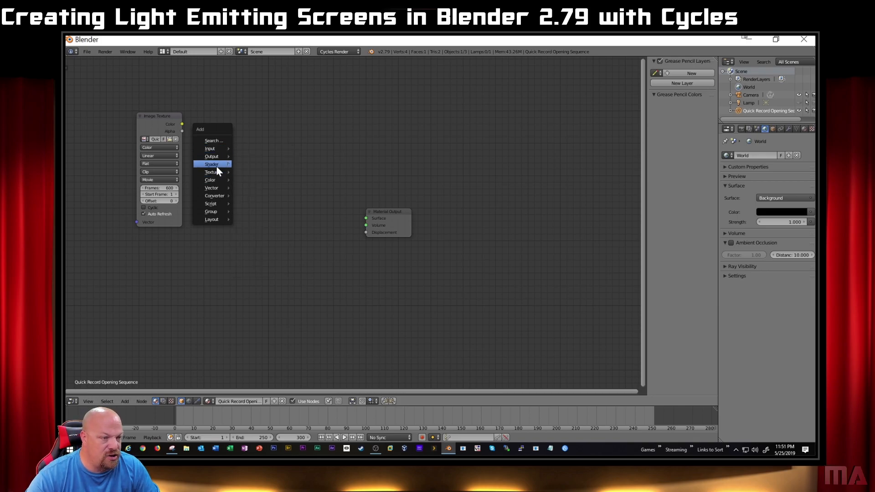
pyautogui.moveTo(217, 168)
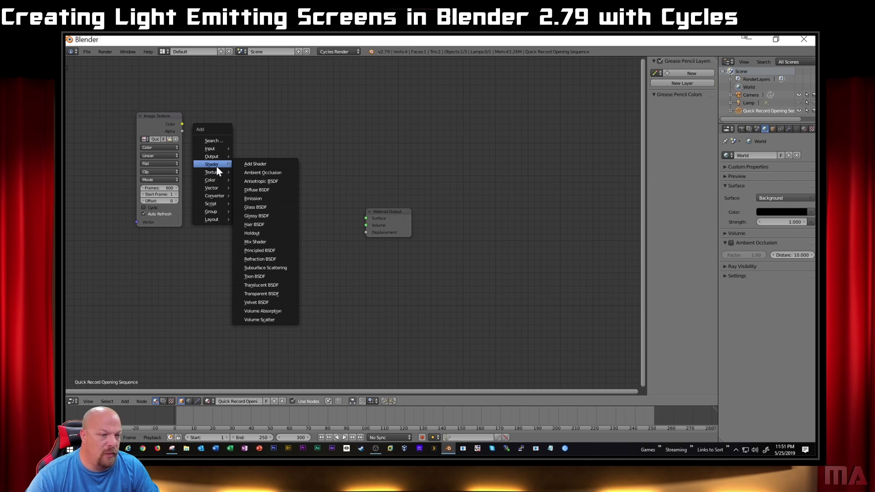
pyautogui.click(253, 198)
pyautogui.click(239, 125)
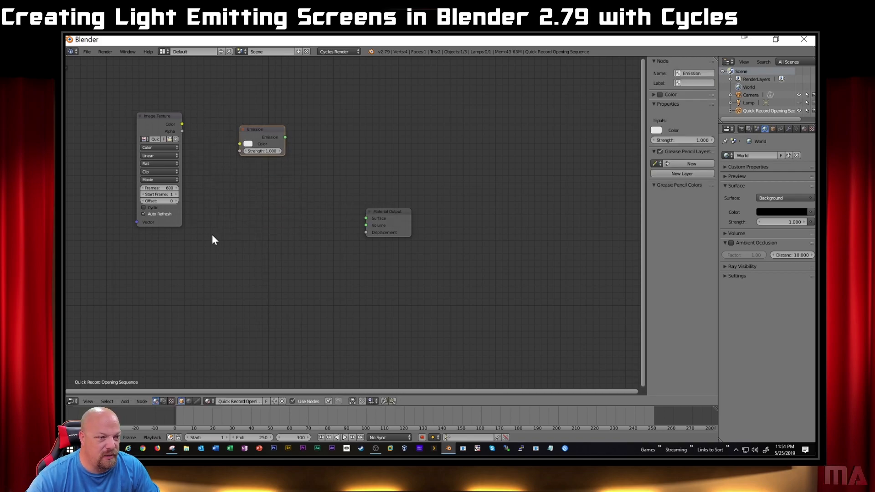
# - Link the Image Texture color to the Emission color and the Emission output to the Material Output surface, and render a test image
pyautogui.moveTo(182, 124); pyautogui.dragTo(240, 144)
pyautogui.moveTo(381, 212); pyautogui.dragTo(319, 141)
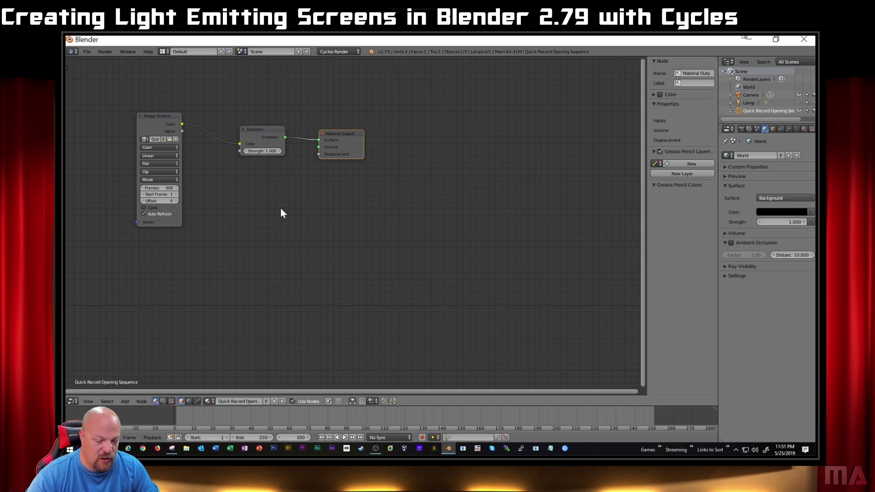
pyautogui.press('F12')
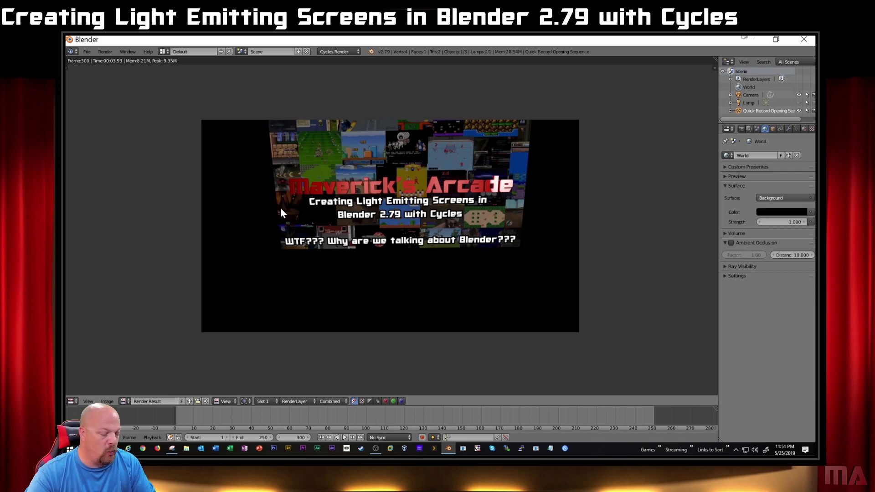
pyautogui.press('Escape')
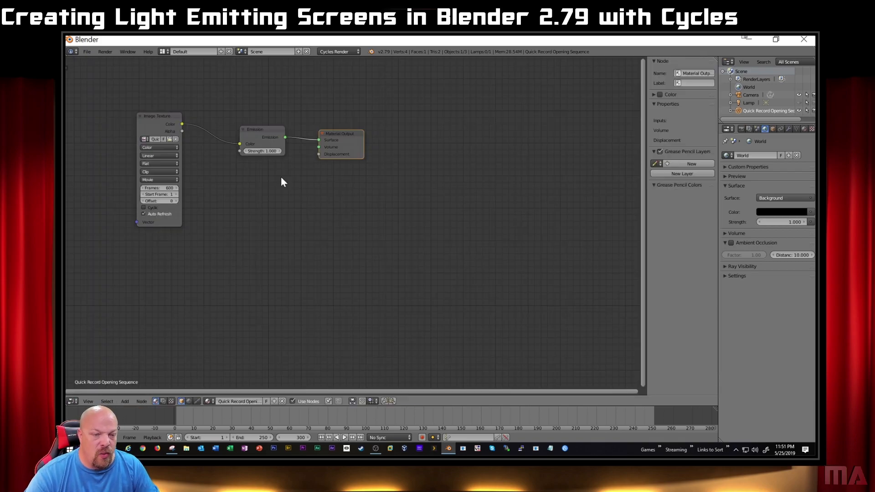
# - Fly the camera back in the 3D view until the whole video plane fits inside the frame, and render a test image
pyautogui.click(73, 400)
pyautogui.click(86, 391)
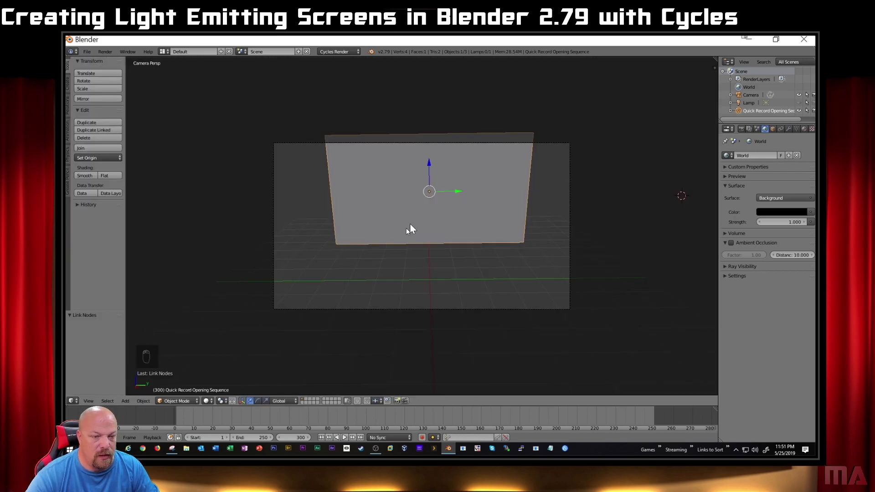
pyautogui.click(438, 202)
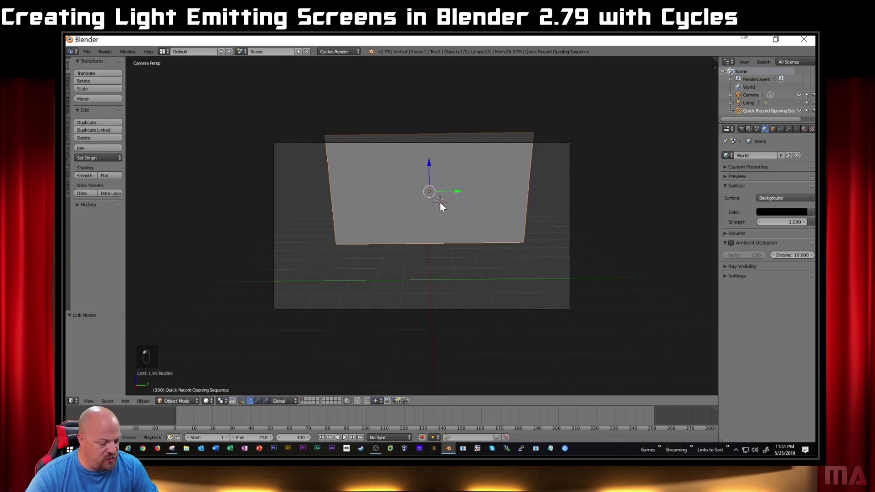
pyautogui.hotkey('shift', 'f')
pyautogui.press('s')
pyautogui.press('s')
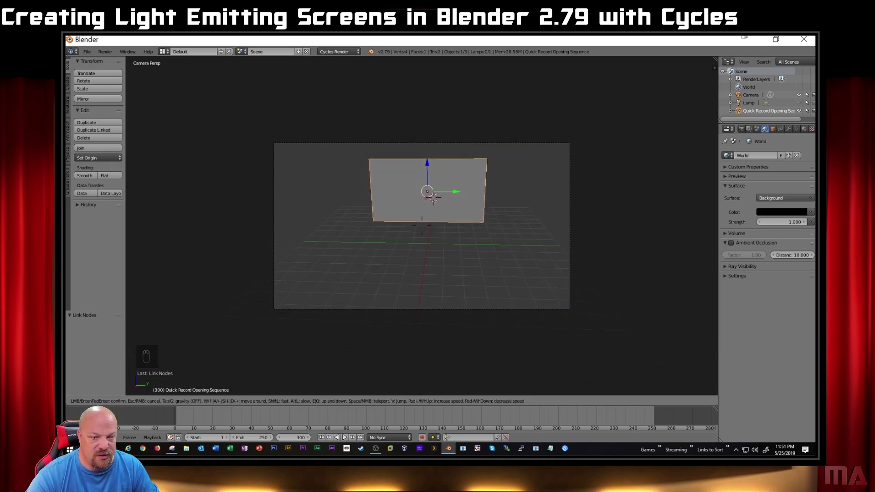
pyautogui.click(422, 225)
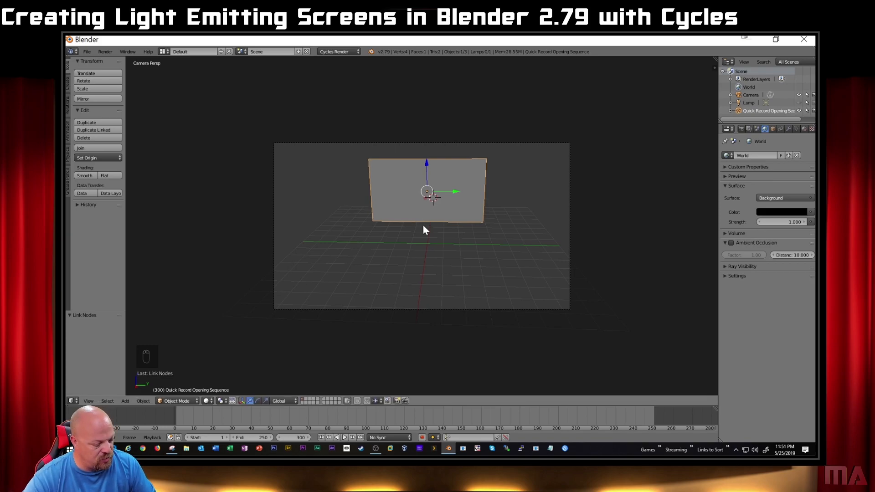
pyautogui.press('ctrl+alt+KP_0')
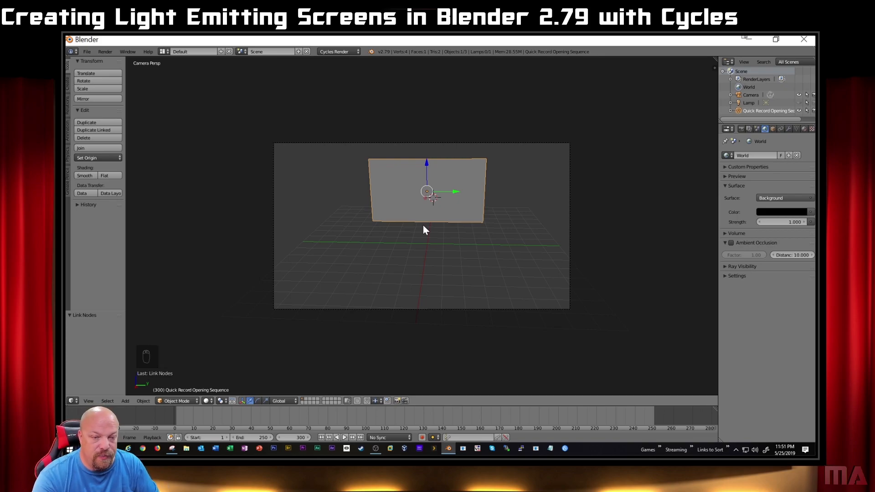
pyautogui.press('F12')
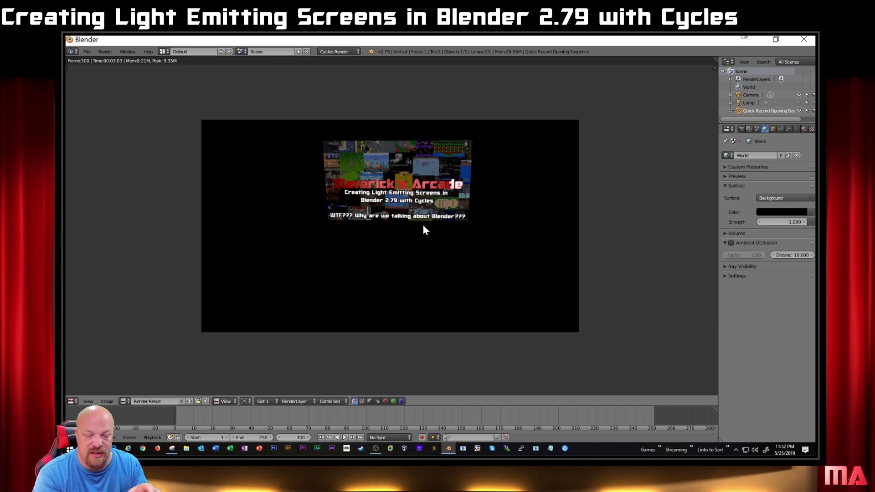
pyautogui.press('Escape')
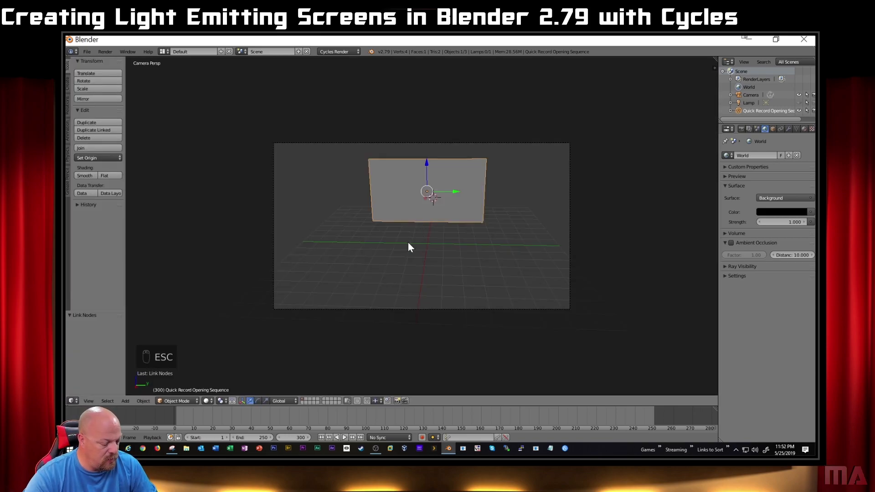
# - Switch the 3D view to quad view, add a plane mesh at the cursor and scale it up about 8.8 times
pyautogui.hotkey('ctrl', 'alt', 'q')
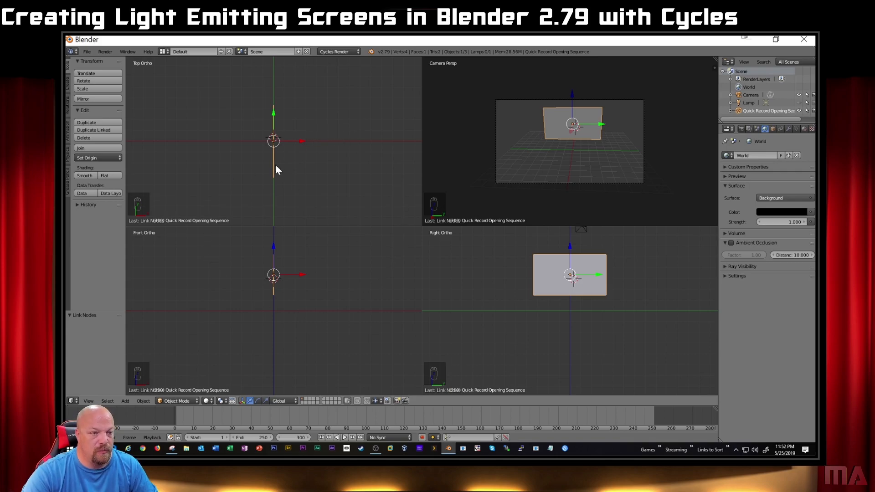
pyautogui.hotkey('shift', 'a')
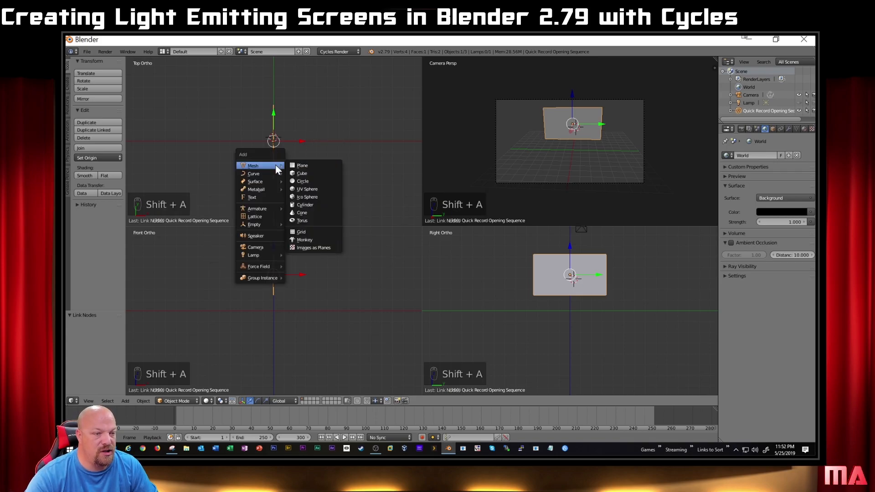
pyautogui.click(309, 168)
pyautogui.press('s')
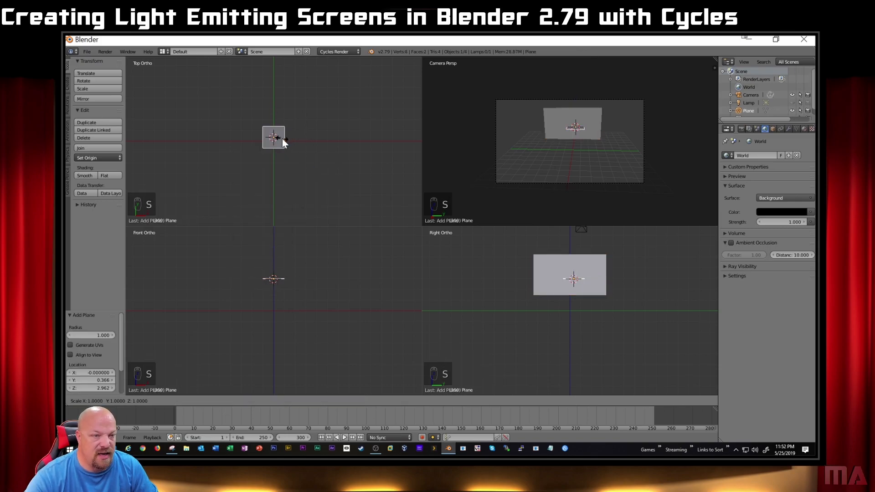
pyautogui.click(348, 124)
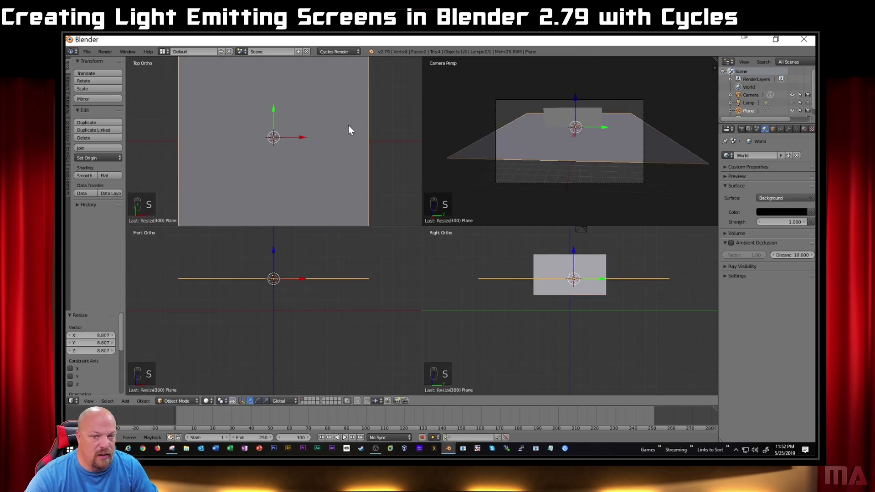
# - Lower the new plane about 2.95 units along the Z axis and rename it Floor
pyautogui.press('g')
pyautogui.press('z')
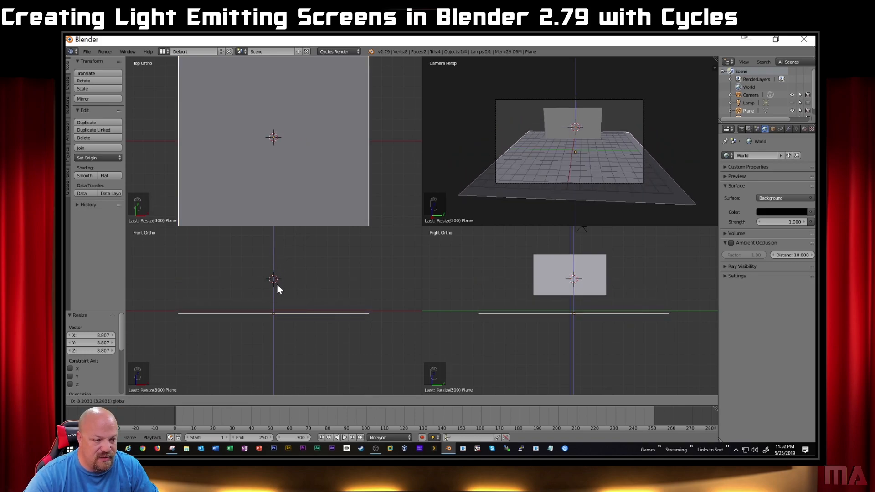
pyautogui.click(277, 280)
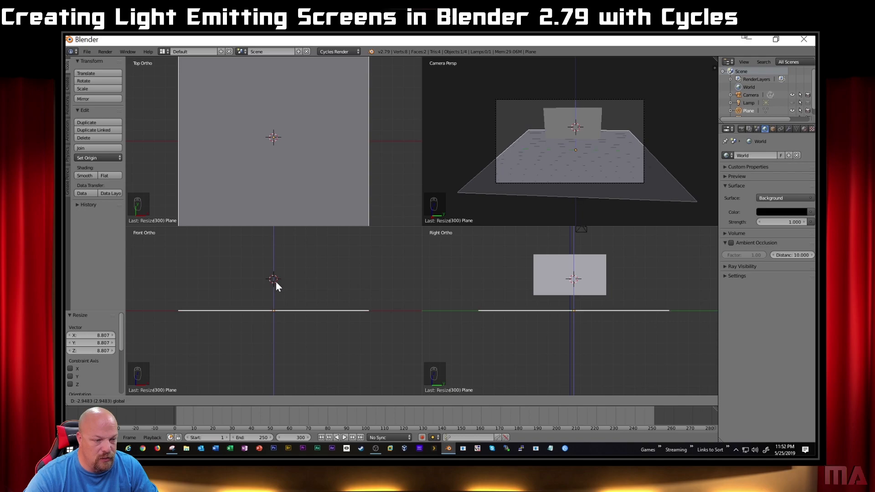
pyautogui.doubleClick(749, 111)
pyautogui.write('Floor')
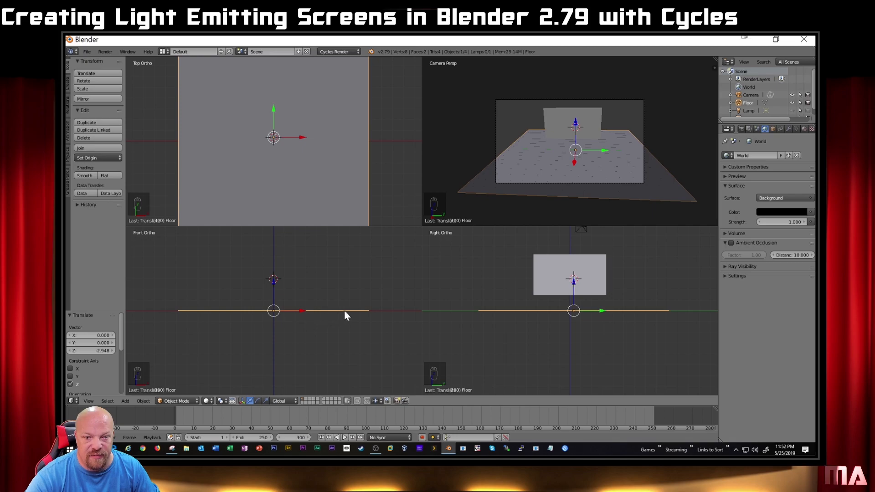
# - Create a new material on the floor plane and name it Floor MAT
pyautogui.click(803, 128)
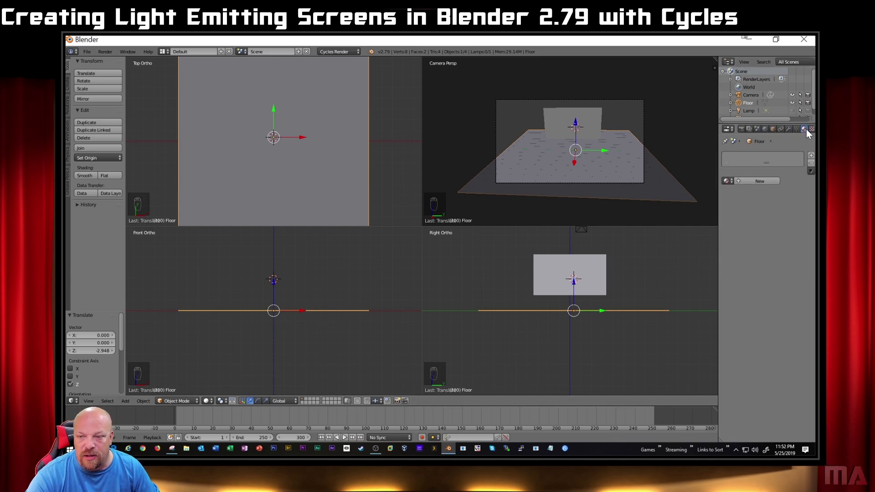
pyautogui.click(752, 181)
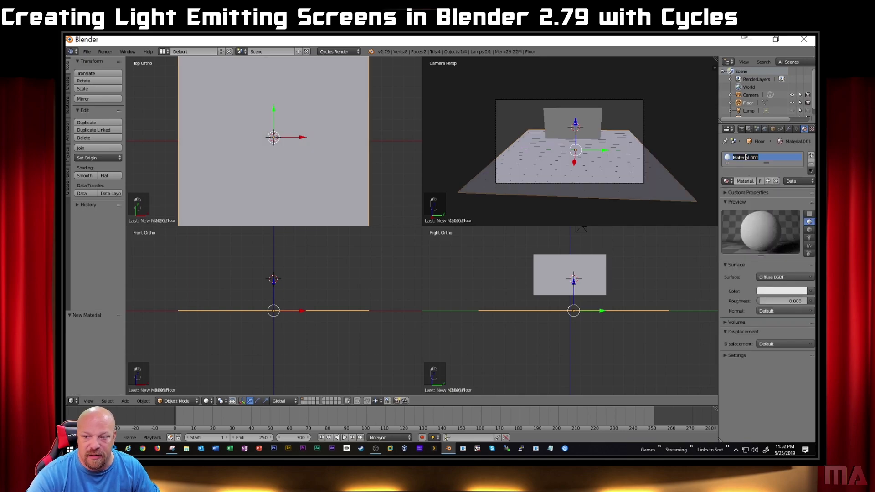
pyautogui.click(743, 181)
pyautogui.write('Floo')
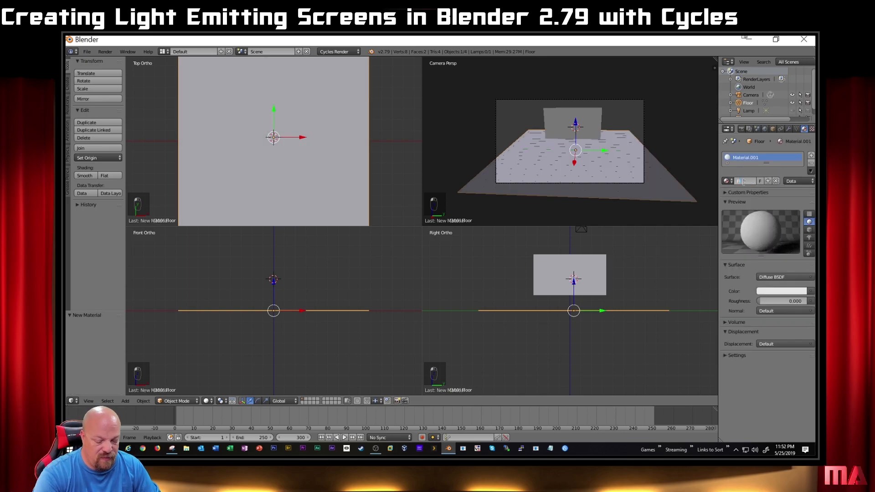
pyautogui.press('Return')
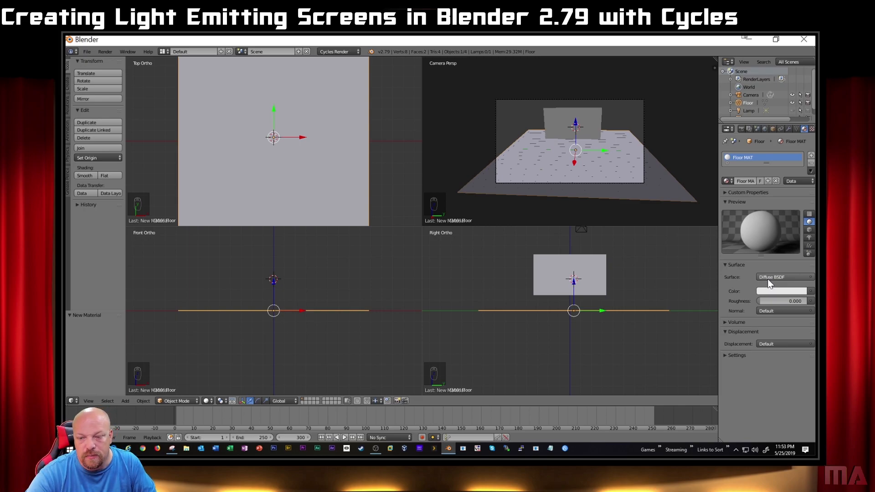
# - Set the floor material's diffuse color to a saturated blue and render a test image
pyautogui.click(767, 291)
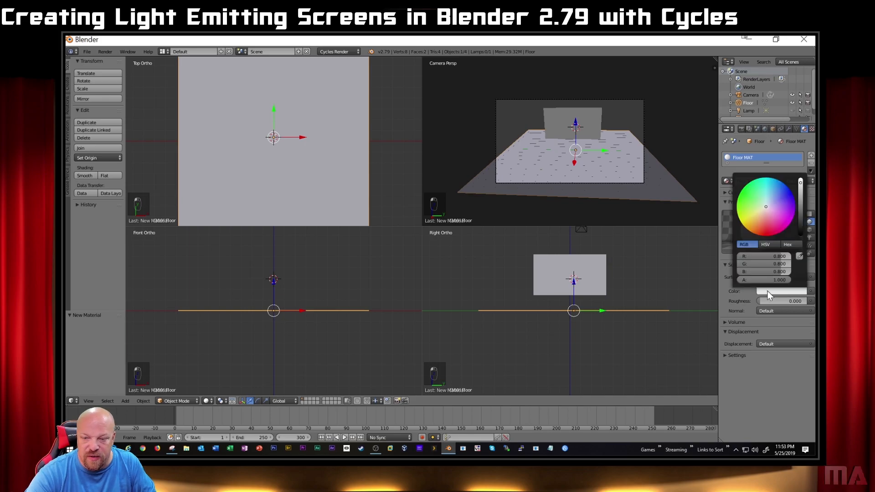
pyautogui.click(792, 195)
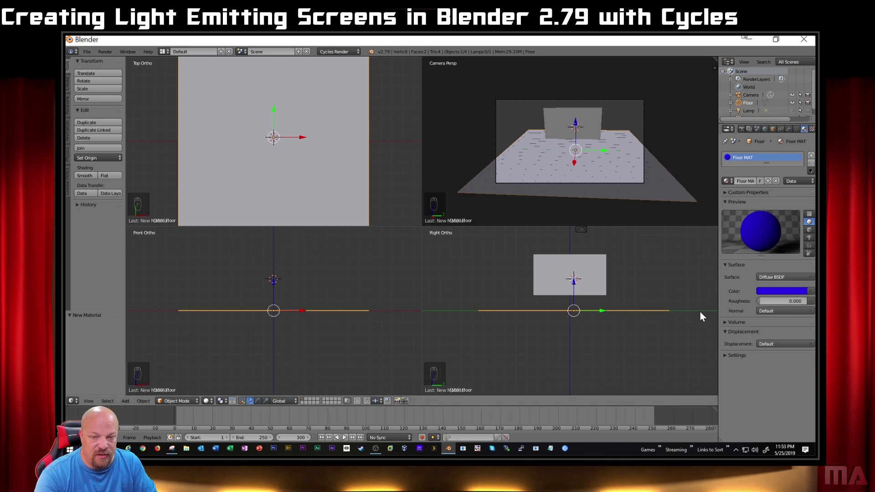
pyautogui.press('F12')
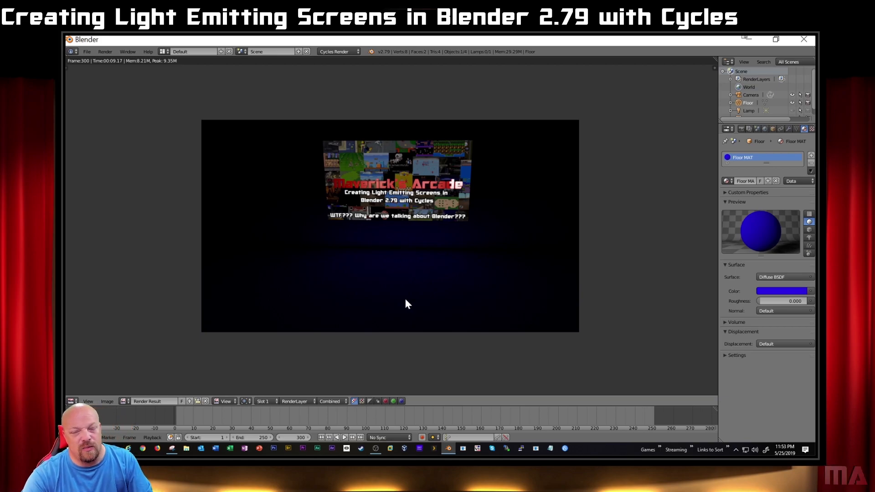
pyautogui.press('Escape')
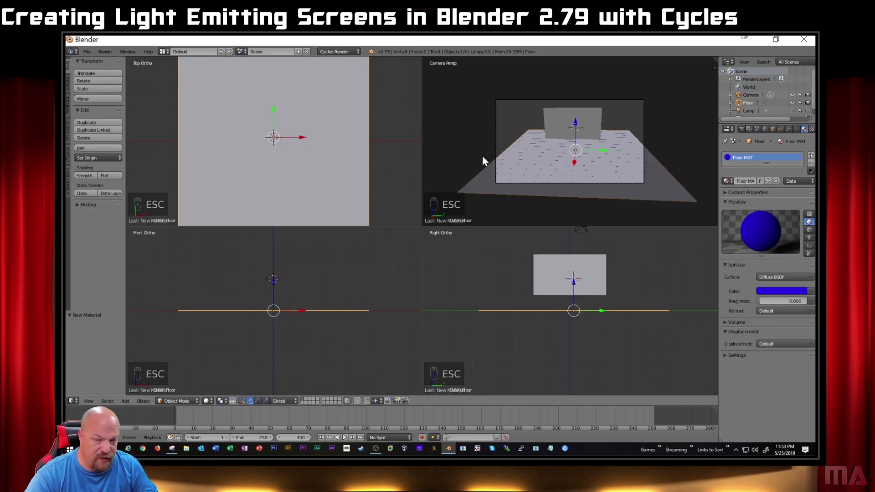
# - Fly the camera around to an angled view of the video plane's back side and render a test image
pyautogui.hotkey('shift', 'f')
pyautogui.press('w')
pyautogui.press('a')
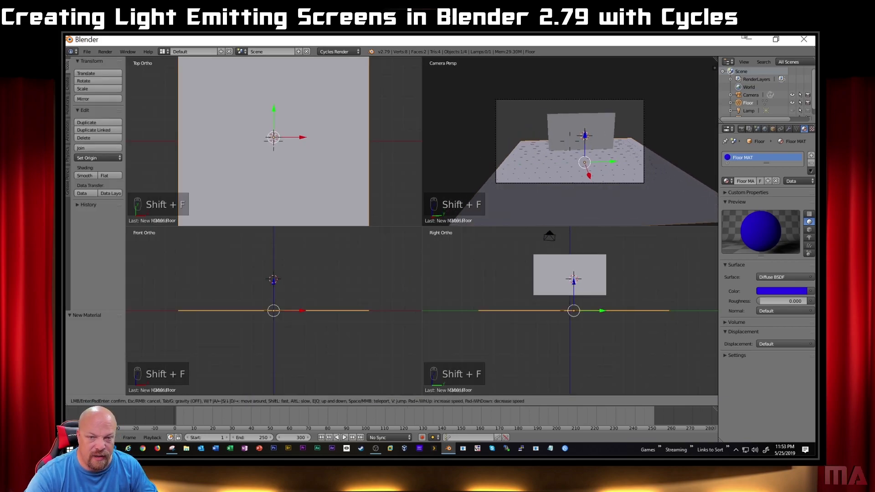
pyautogui.press('a')
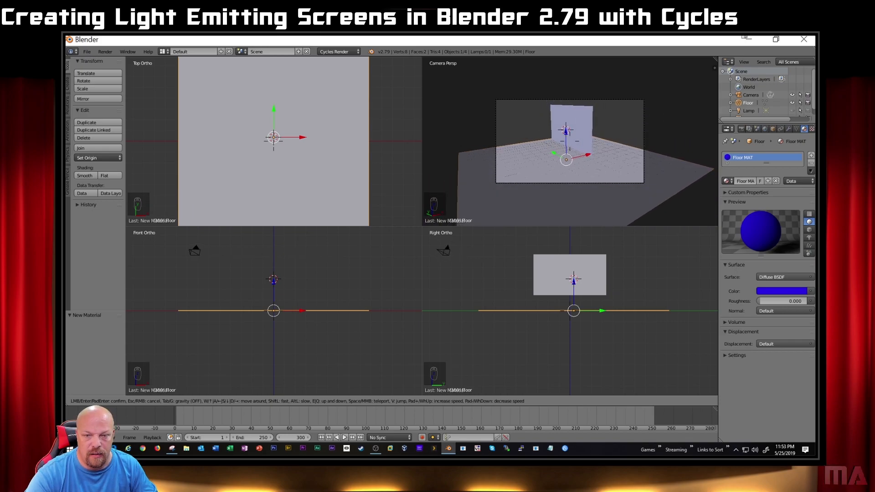
pyautogui.click(572, 146)
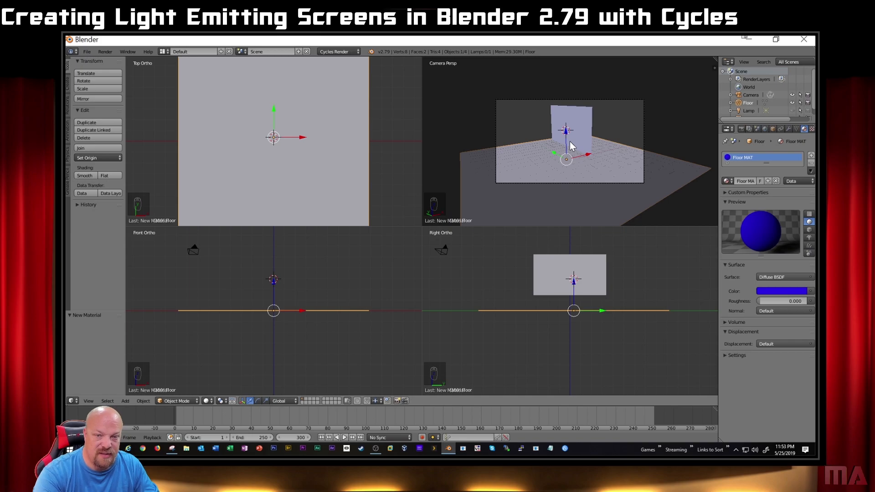
pyautogui.press('F12')
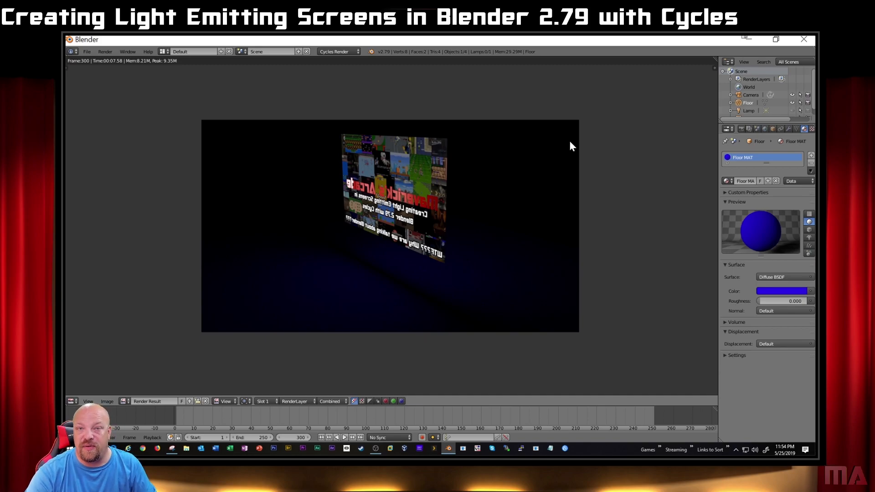
pyautogui.press('Escape')
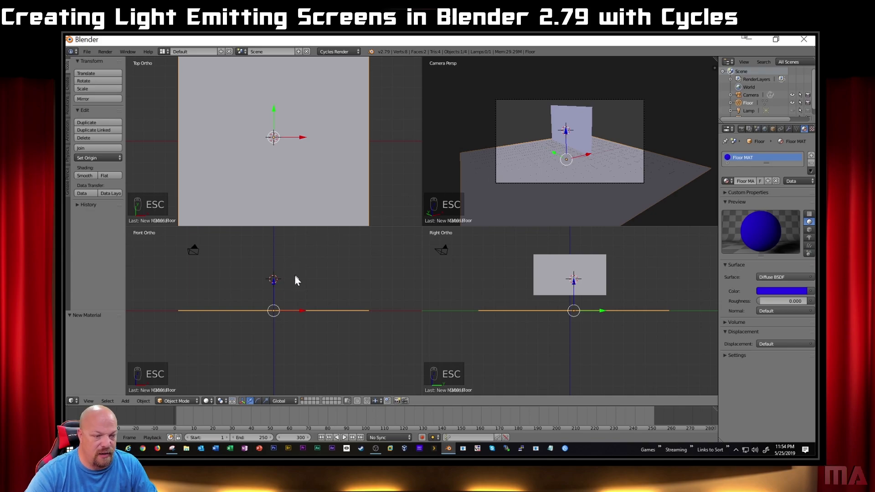
# - Duplicate the video plane in place
pyautogui.scroll(-2, 282, 271)
pyautogui.scroll(3, 281, 266)
pyautogui.keyDown('shift'); pyautogui.moveTo(290, 259); pyautogui.dragTo(302, 332, button='middle'); pyautogui.keyUp('shift')
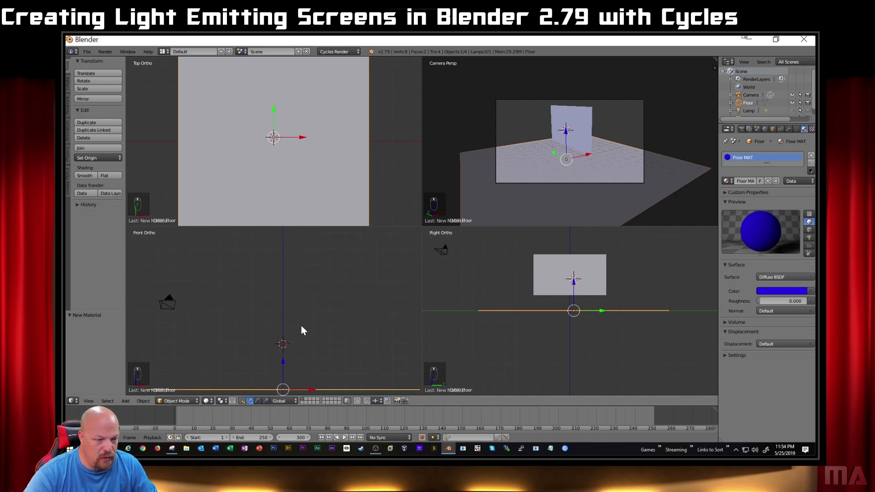
pyautogui.scroll(-1, 749, 104)
pyautogui.click(750, 111)
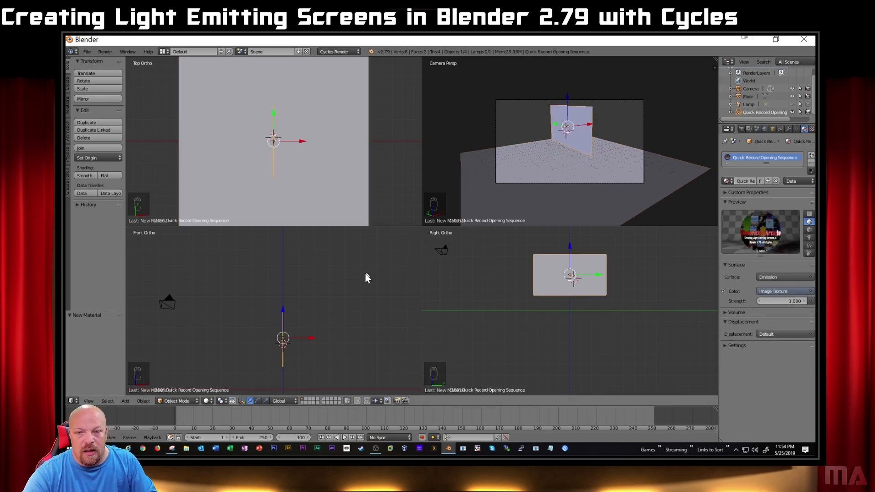
pyautogui.hotkey('shift', 'd')
pyautogui.rightClick(297, 340)
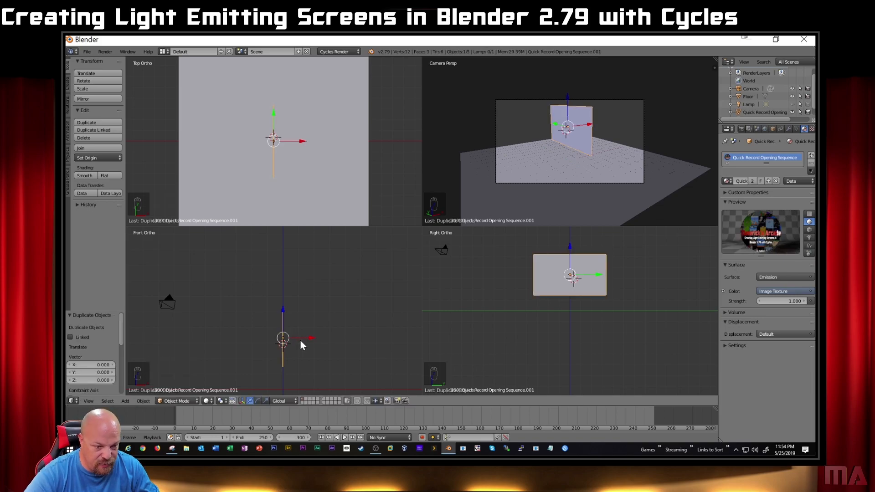
# - Move the duplicate plane about -0.014 along the X axis and scale it up about 1.16 times
pyautogui.scroll(5, 289, 340)
pyautogui.scroll(3, 307, 343)
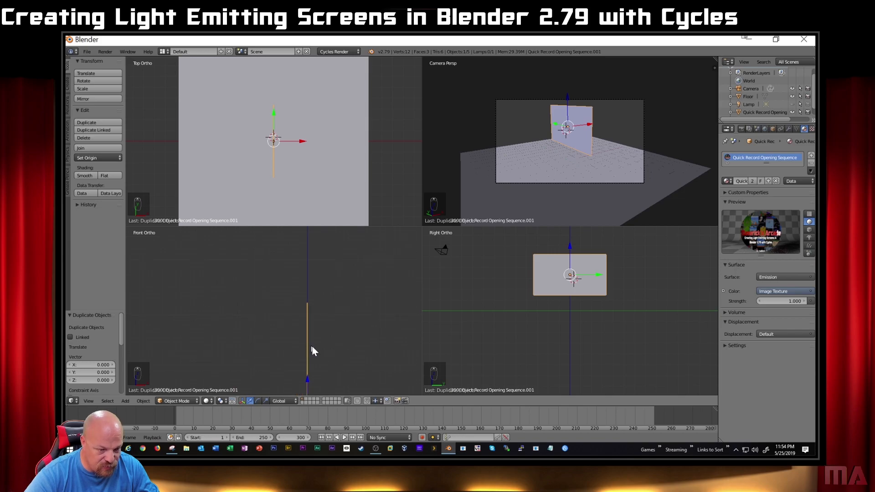
pyautogui.keyDown('shift'); pyautogui.moveTo(312, 320); pyautogui.dragTo(295, 261, button='middle'); pyautogui.keyUp('shift')
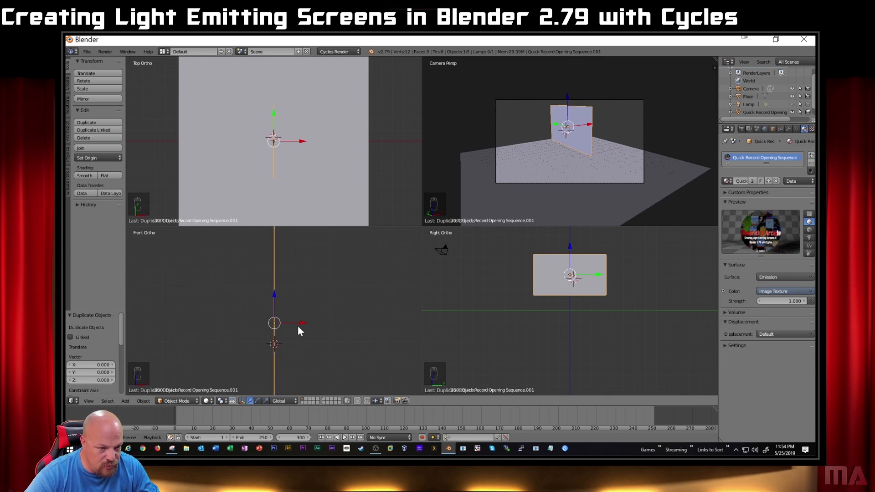
pyautogui.press('g')
pyautogui.press('x')
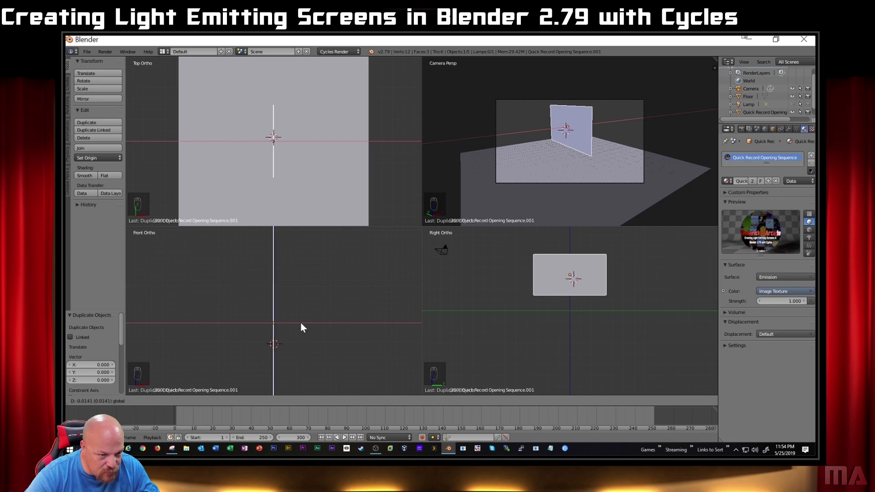
pyautogui.click(300, 321)
pyautogui.press('s')
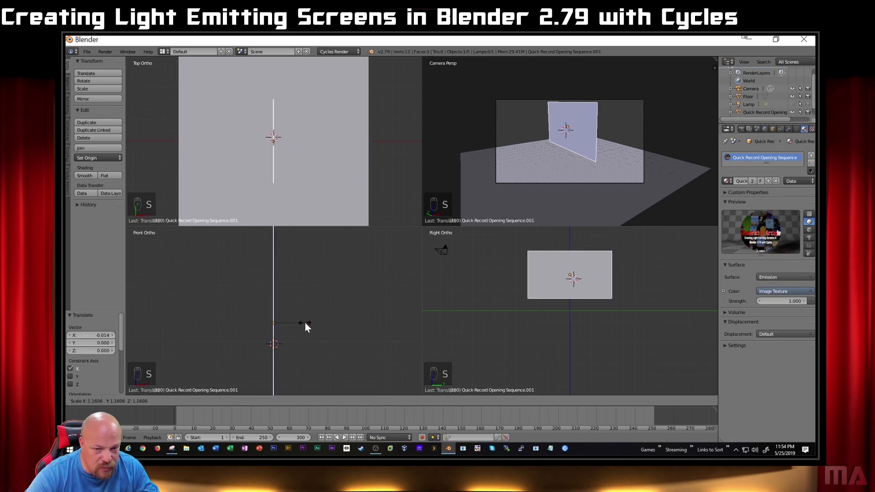
pyautogui.click(305, 322)
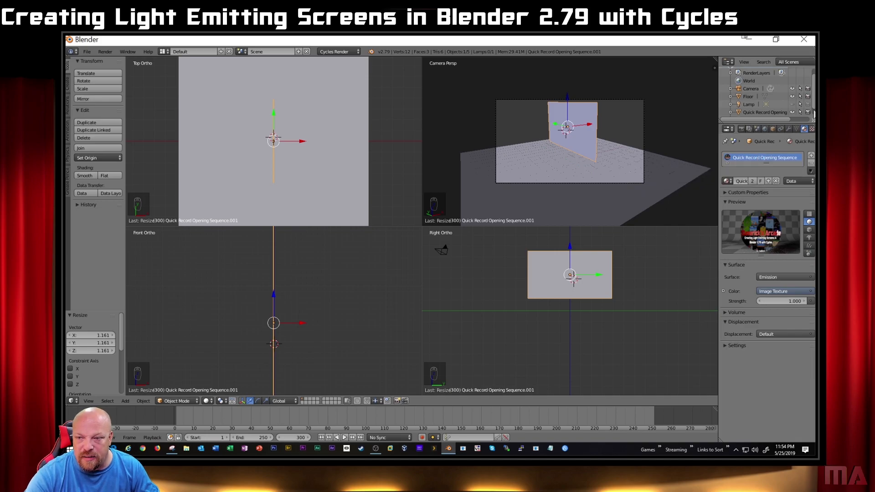
# - Rename the duplicated video plane as BACKPLANE
pyautogui.scroll(-1, 784, 110)
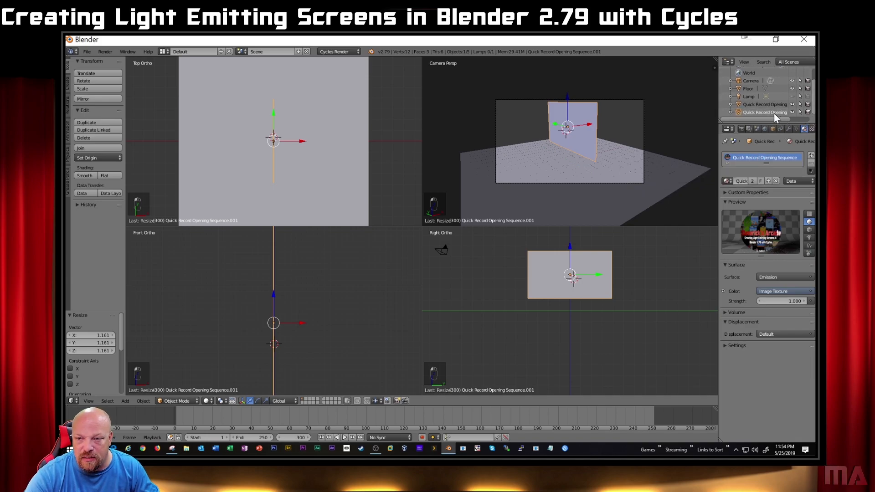
pyautogui.doubleClick(773, 113)
pyautogui.write('BACKPLANE')
pyautogui.press('Return')
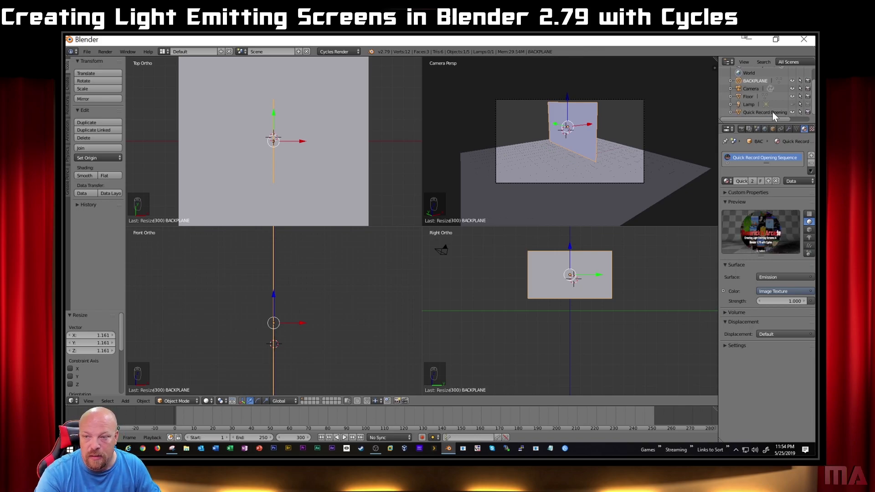
# - Make a separate copy of the shared material for the backplane and name it BACKPLANE MAT
pyautogui.click(768, 181)
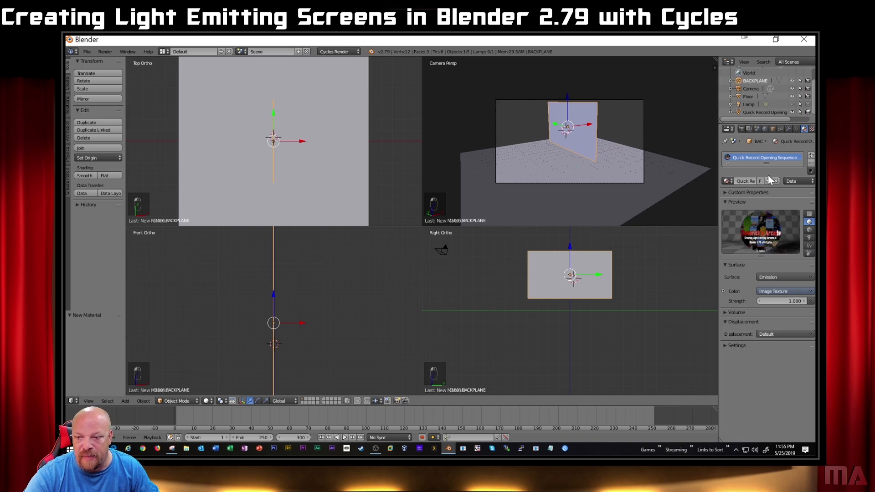
pyautogui.doubleClick(738, 181)
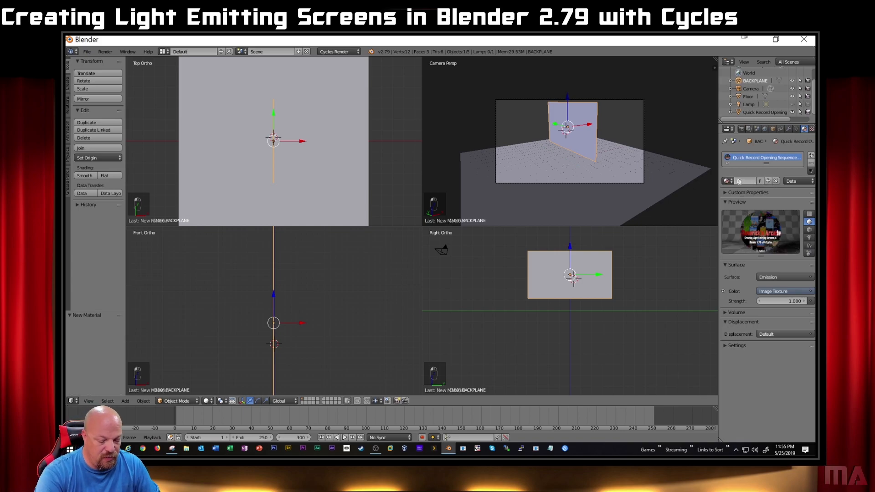
pyautogui.write('BACKPLANE')
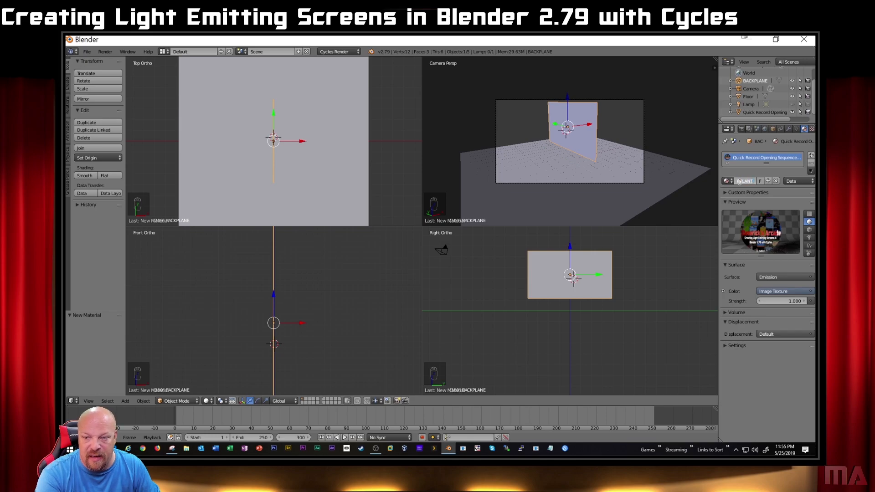
pyautogui.write(' MAT')
pyautogui.press('Return')
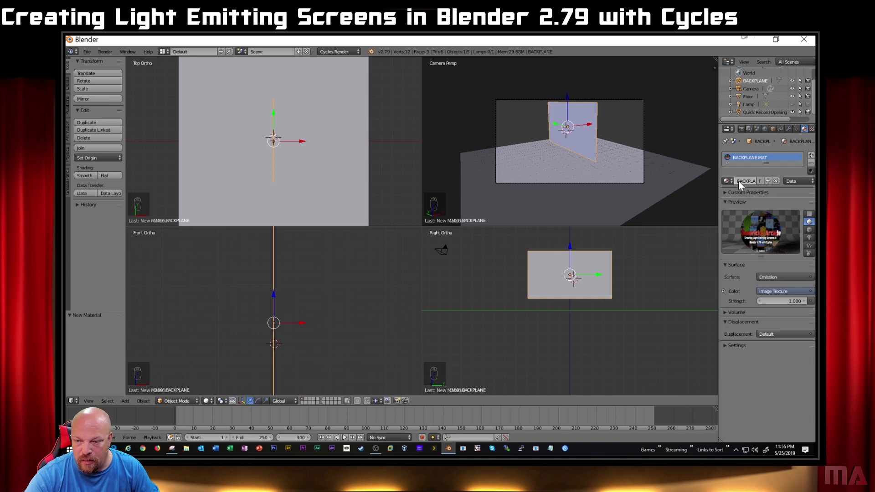
# - Change the backplane material's surface shader from Emission to Diffuse BSDF
pyautogui.click(769, 274)
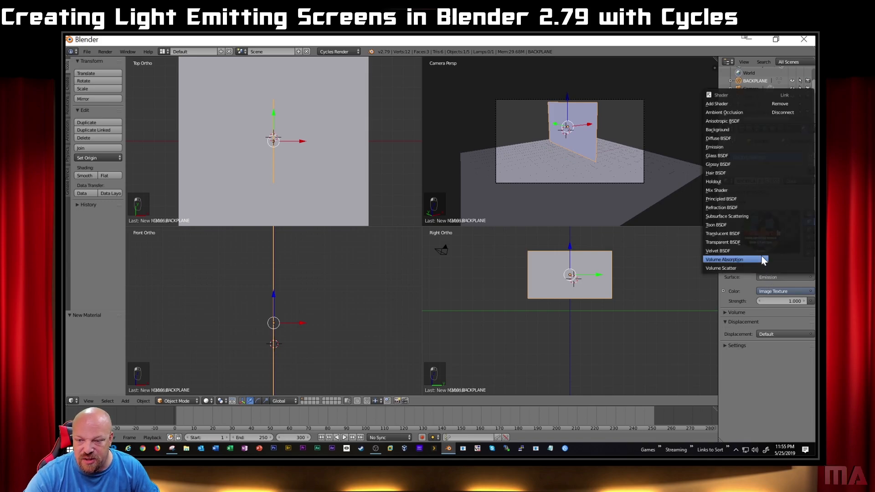
pyautogui.click(721, 139)
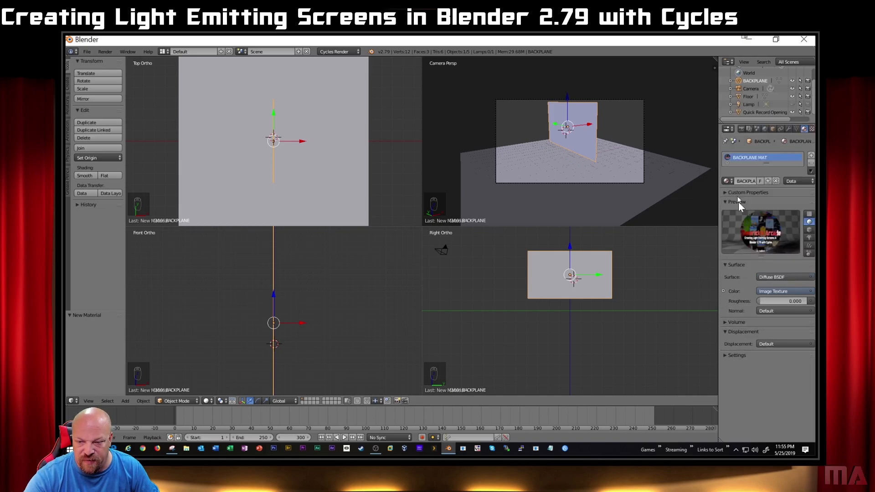
pyautogui.click(798, 292)
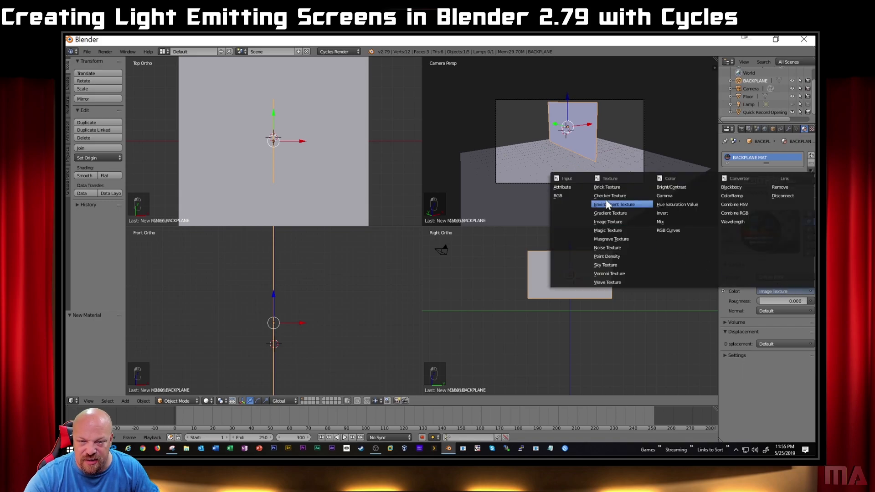
pyautogui.click(762, 289)
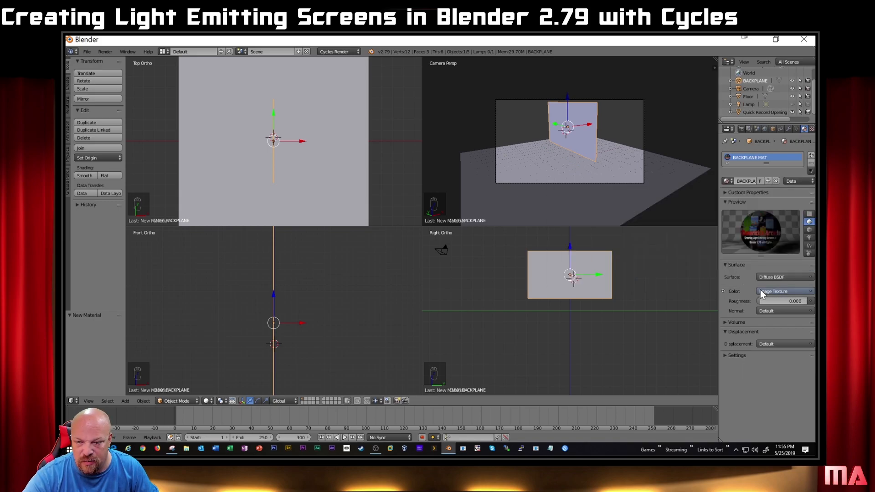
pyautogui.click(723, 291)
pyautogui.click(722, 291)
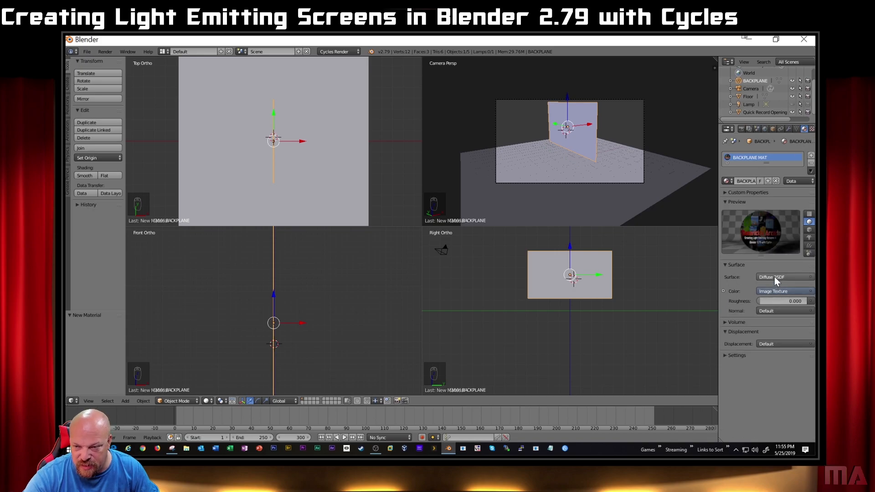
# - Remove the image texture from the backplane material's color, then make its diffuse color black with a roughness of 1.000
pyautogui.click(774, 291)
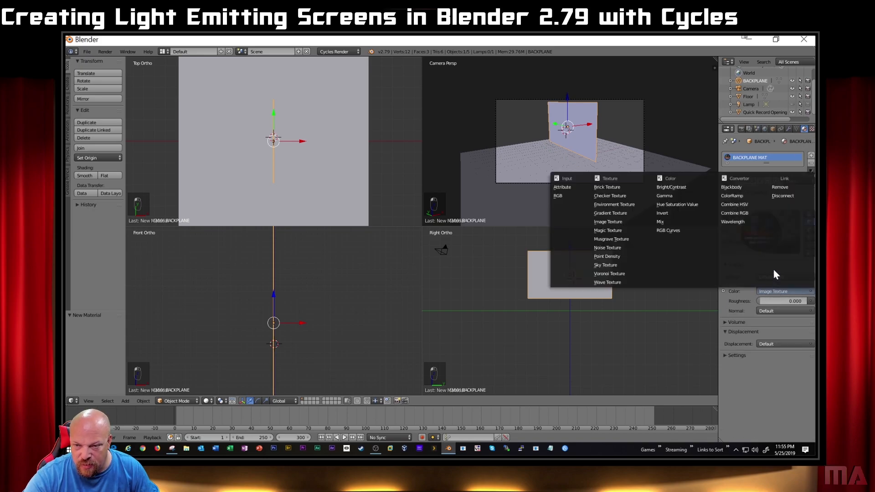
pyautogui.click(781, 187)
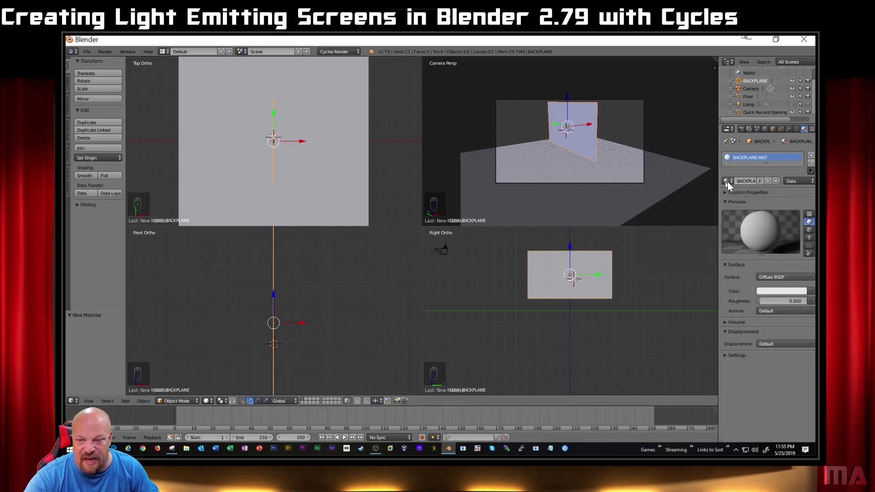
pyautogui.click(783, 294)
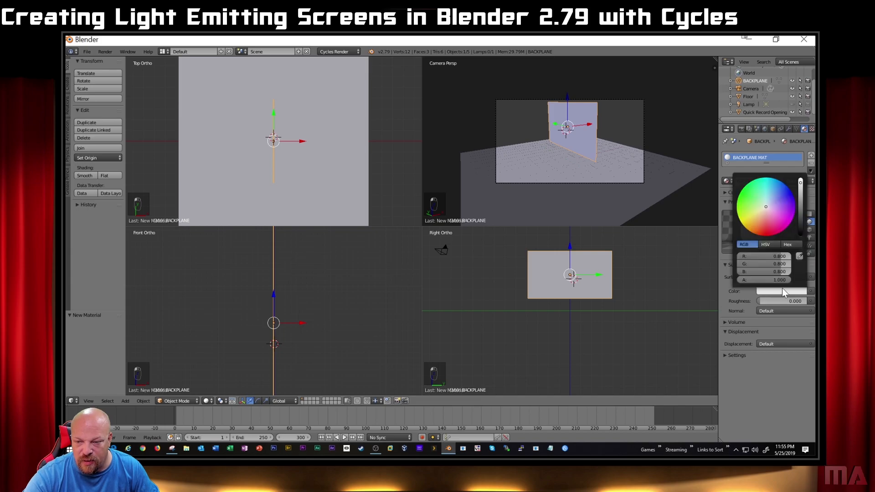
pyautogui.moveTo(800, 186); pyautogui.dragTo(798, 236)
pyautogui.moveTo(776, 300)
pyautogui.mouseDown()
pyautogui.moveTo(806, 301)
pyautogui.moveTo(766, 312)
pyautogui.mouseUp()
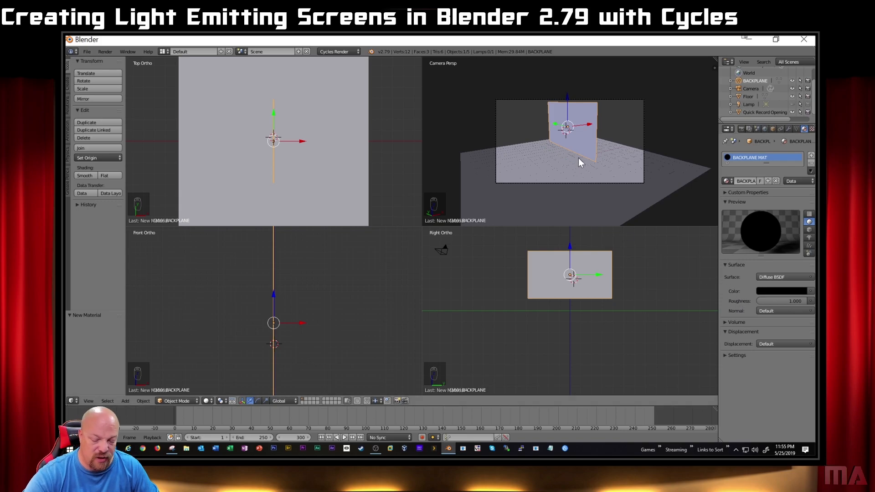
# - Render the frame from behind the screen to check how the backplane blocks the light
pyautogui.press('F12')
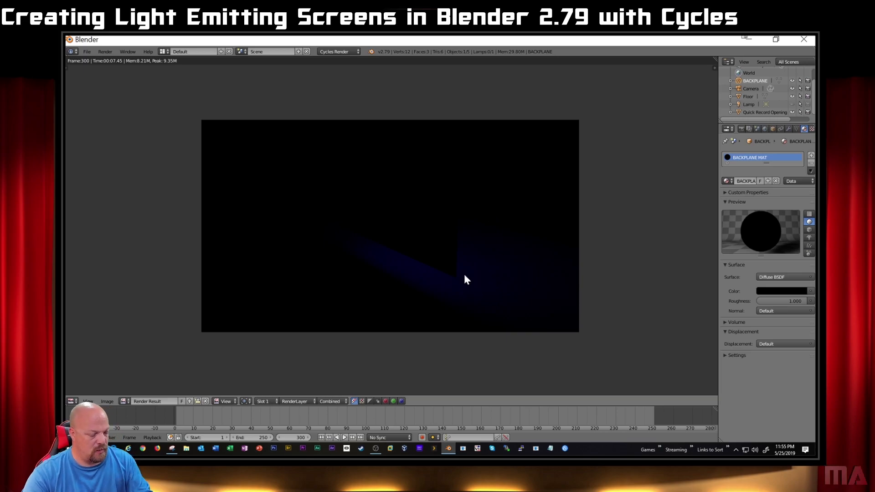
pyautogui.press('Escape')
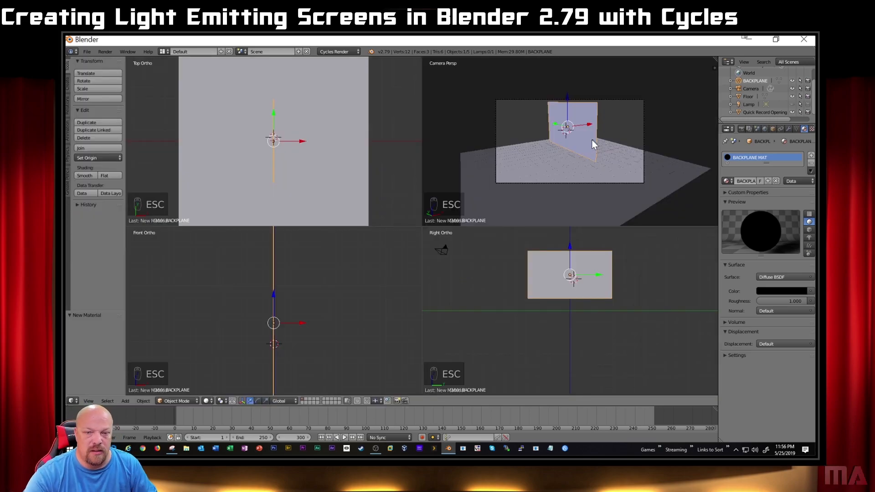
# - Fly the camera around to face the front of the video screen and render the frame
pyautogui.hotkey('shift', 'f')
pyautogui.press('d')
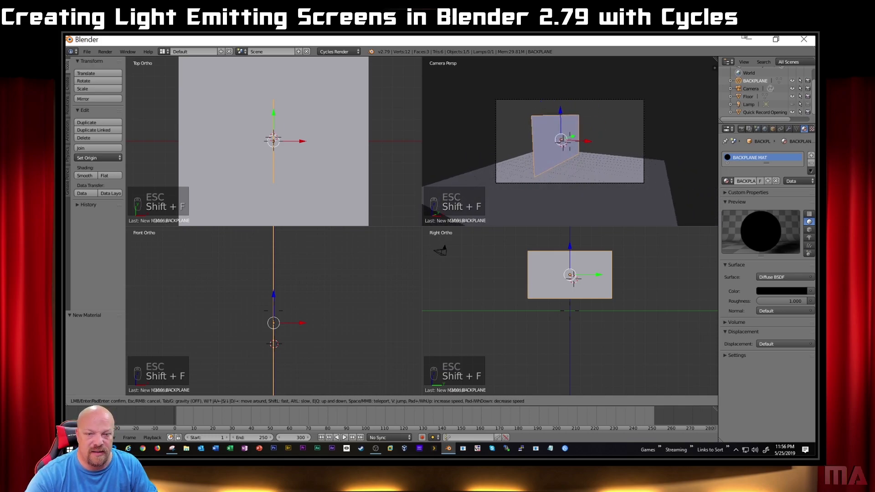
pyautogui.press('d')
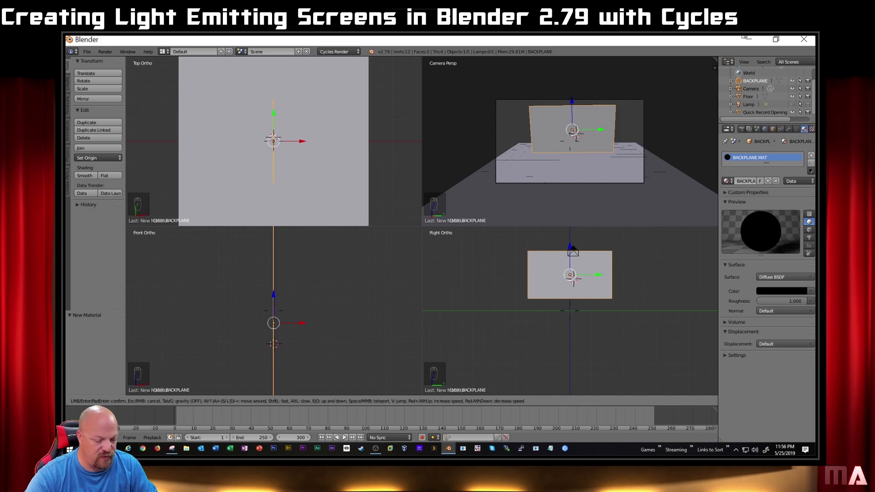
pyautogui.click(571, 145)
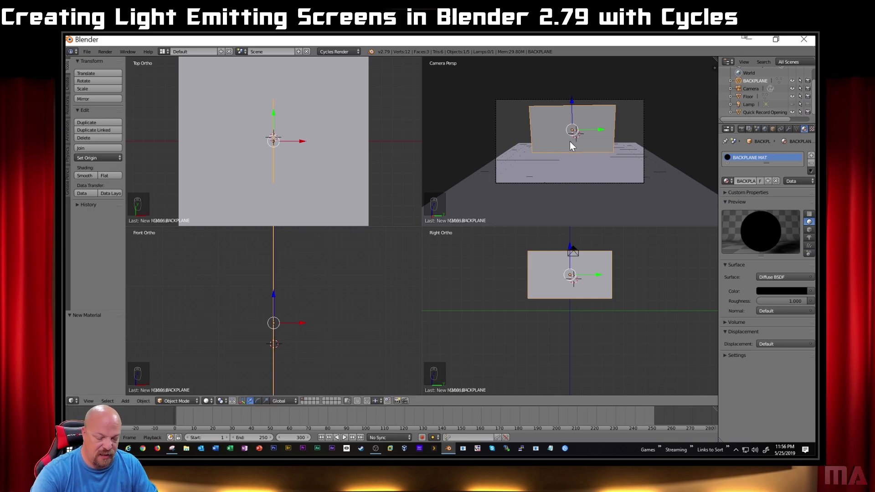
pyautogui.press('F12')
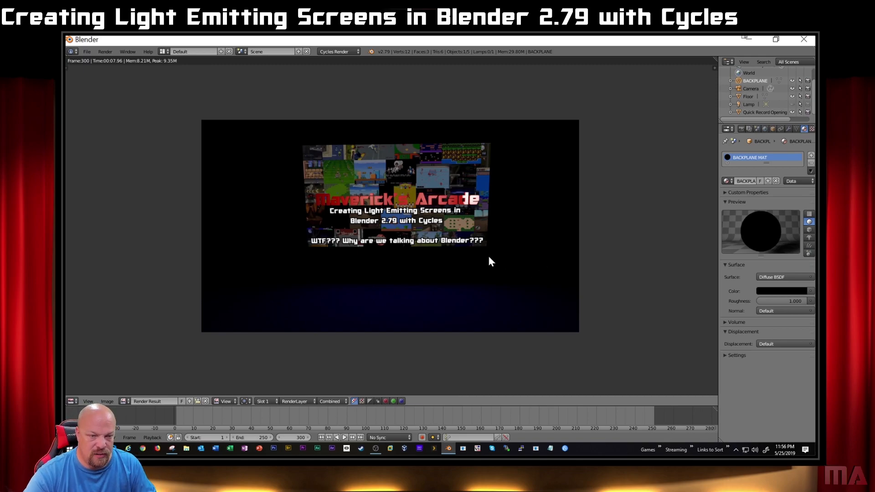
pyautogui.press('Escape')
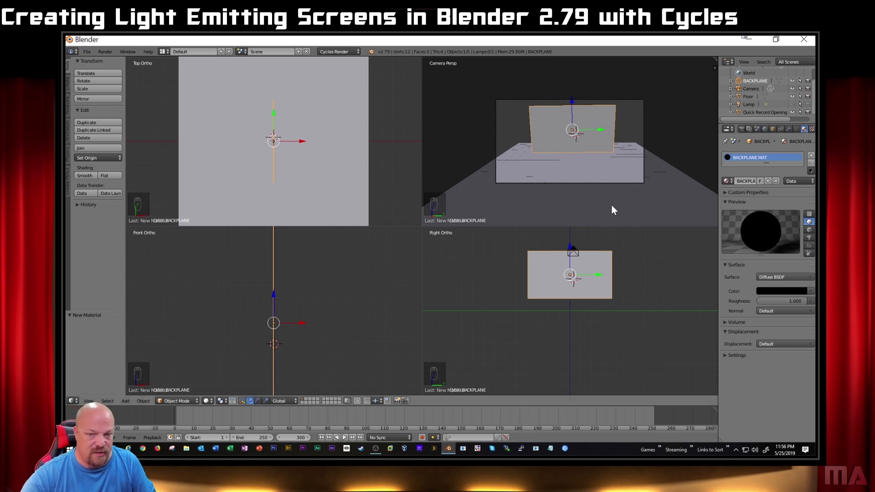
# - Hide the floor in the viewport and add a cube mesh at the 3D cursor
pyautogui.scroll(-3, 326, 276)
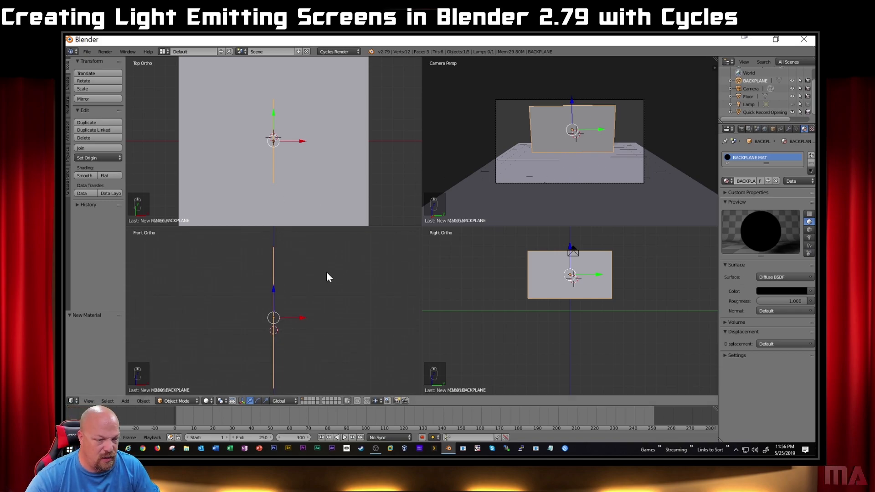
pyautogui.click(791, 96)
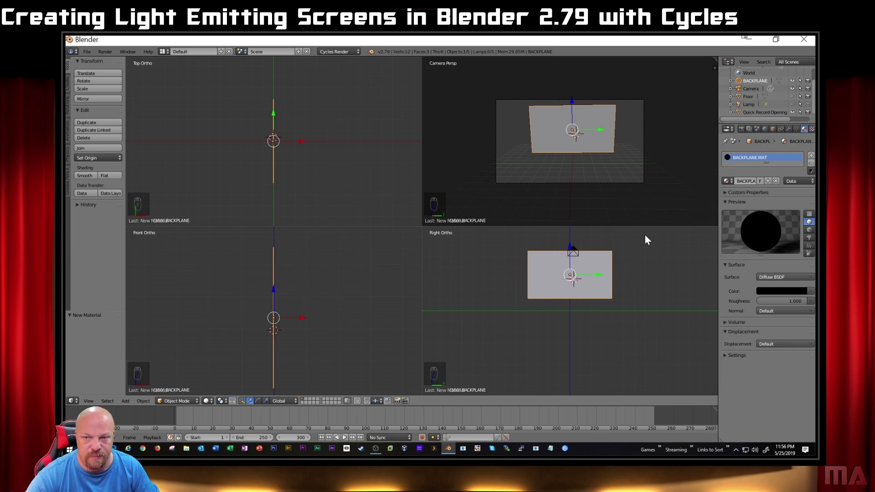
pyautogui.hotkey('shift', 'a')
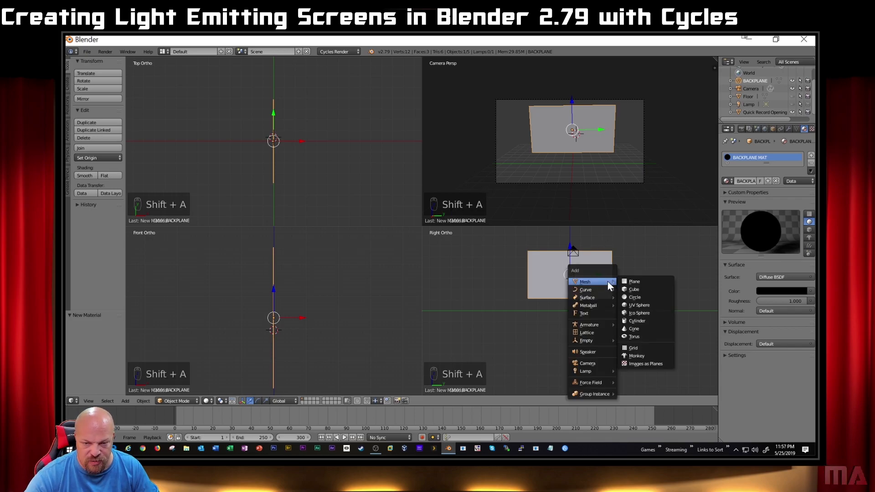
pyautogui.click(641, 289)
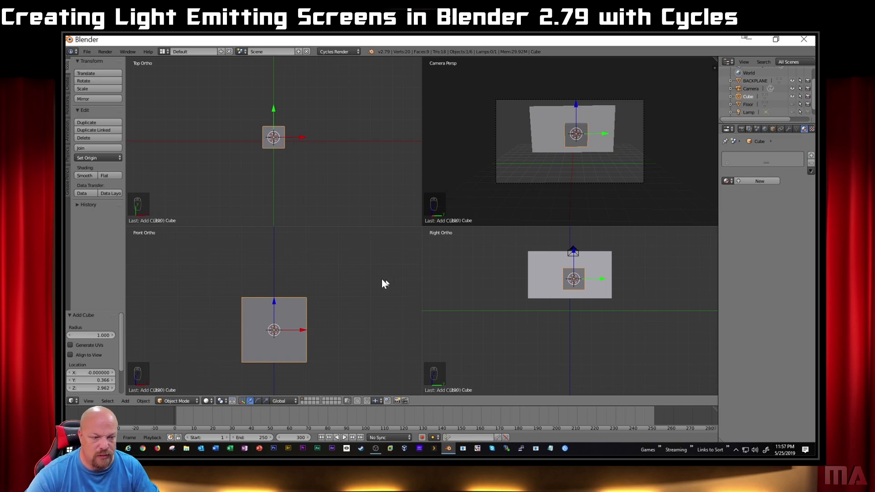
# - Move the cube about 3.16 along the X axis toward the camera and about 3.56 along the Y axis
pyautogui.moveTo(299, 329); pyautogui.dragTo(349, 324)
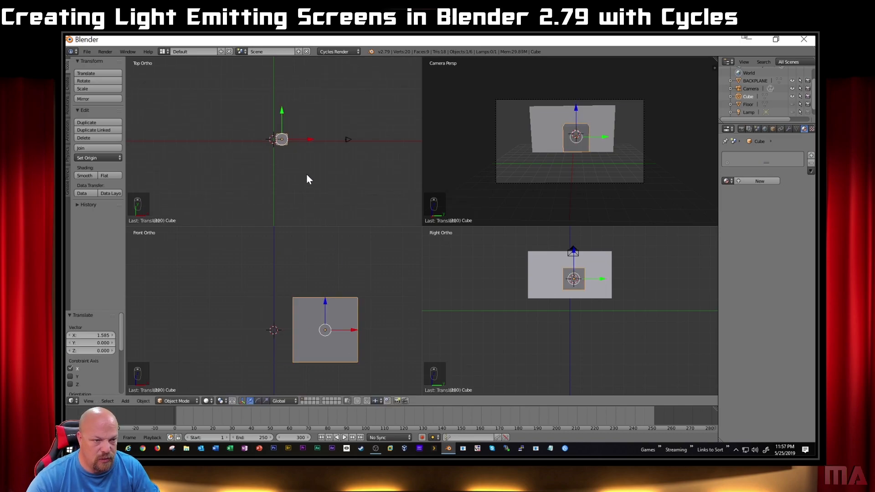
pyautogui.moveTo(324, 136); pyautogui.dragTo(344, 140)
pyautogui.scroll(-4, 345, 141)
pyautogui.scroll(7, 345, 141)
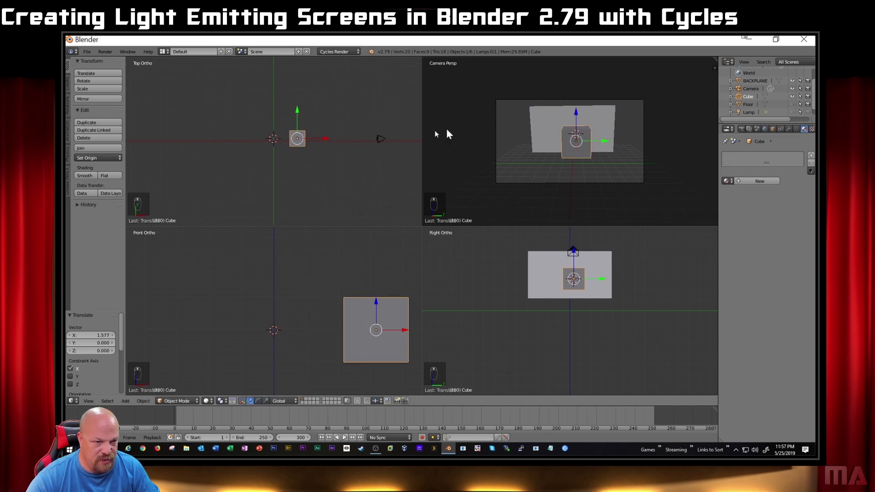
pyautogui.scroll(-1, 756, 101)
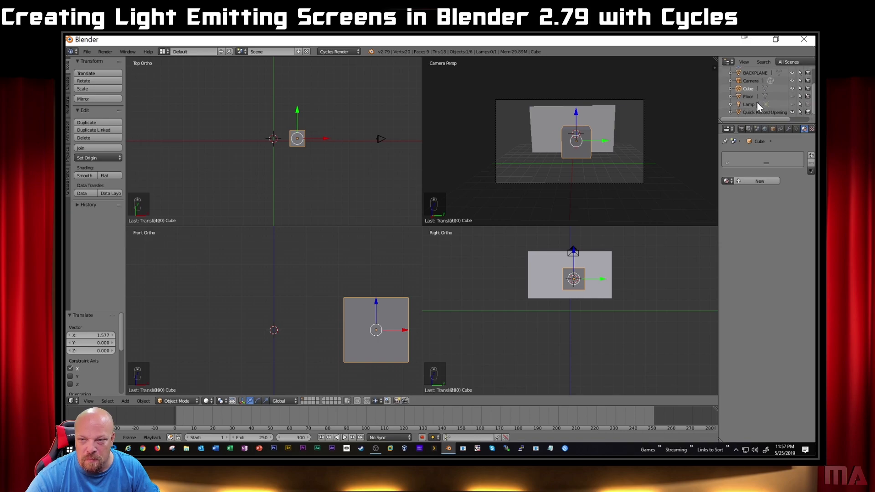
pyautogui.click(775, 112)
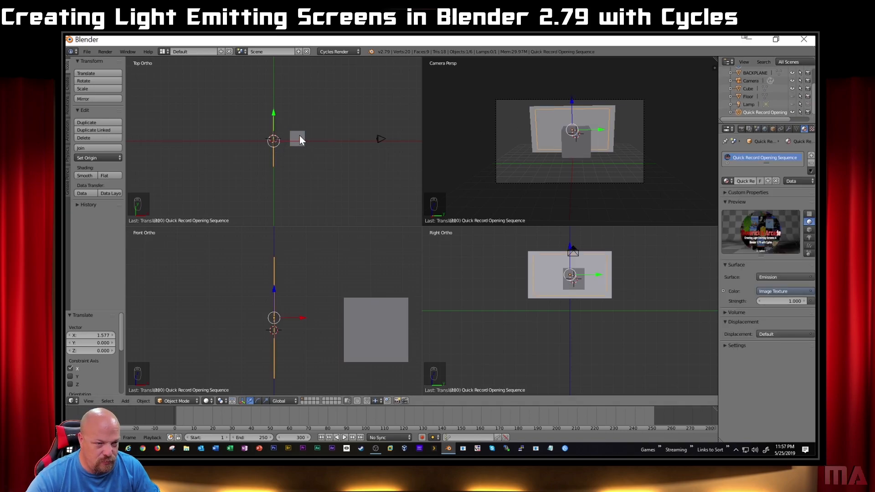
pyautogui.rightClick(300, 135)
pyautogui.press('g')
pyautogui.press('y')
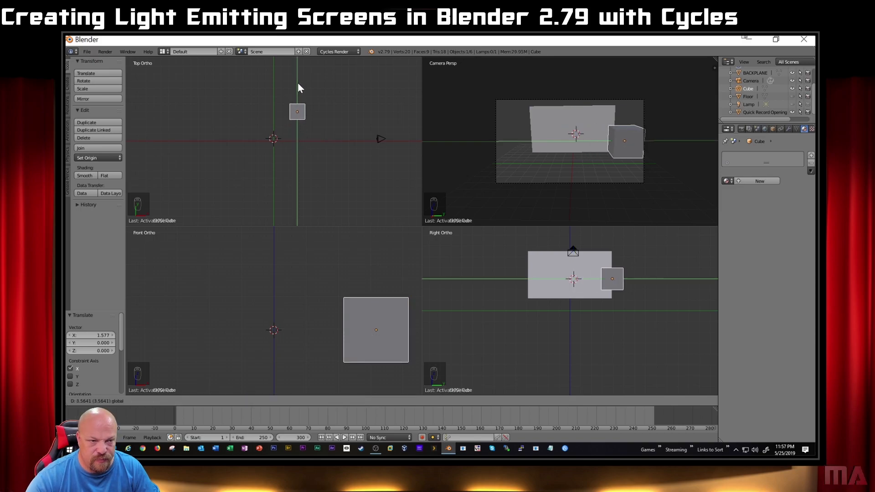
pyautogui.click(296, 83)
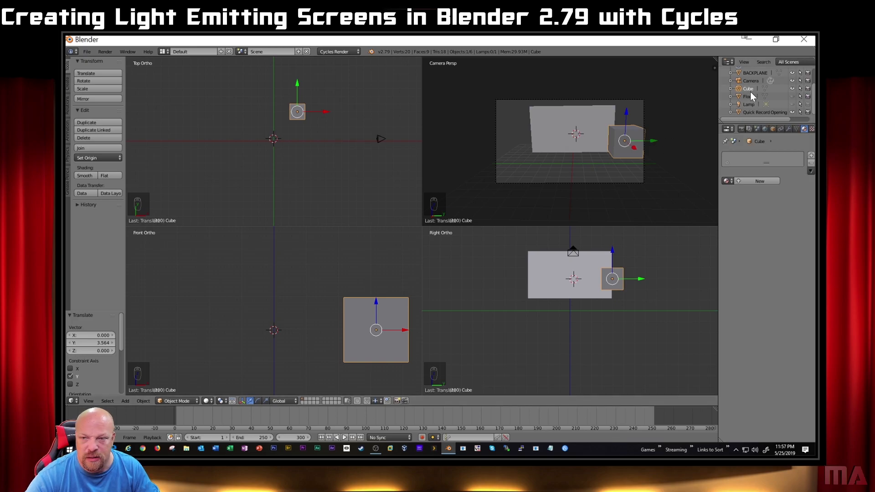
# - Give the cube a new Diffuse BSDF material with a bright green color and a roughness of about 0.208
pyautogui.click(760, 181)
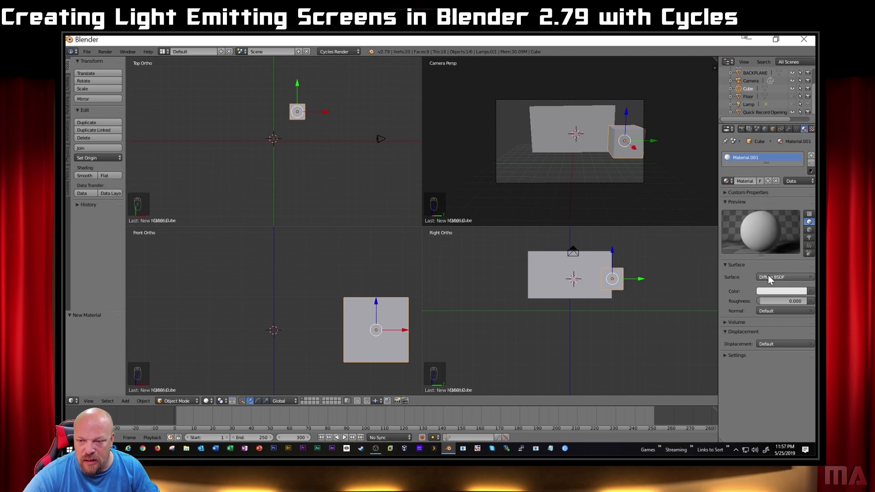
pyautogui.click(773, 290)
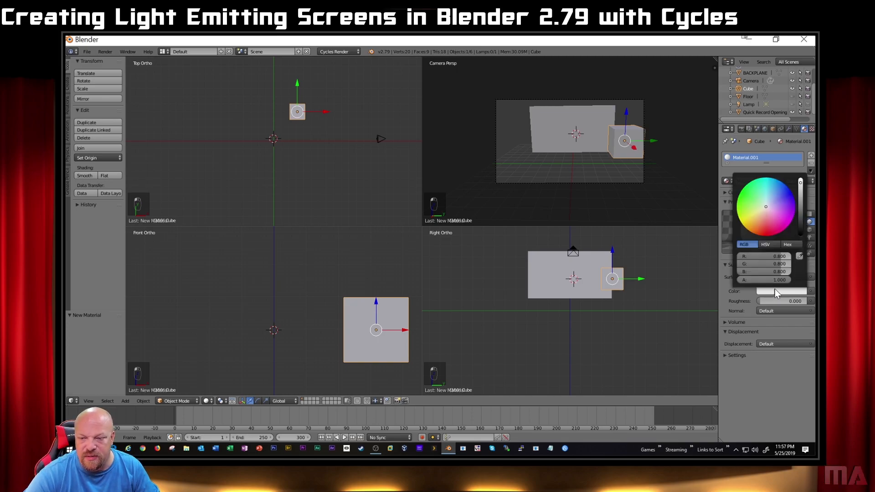
pyautogui.moveTo(779, 229)
pyautogui.mouseDown()
pyautogui.moveTo(788, 226)
pyautogui.moveTo(760, 238)
pyautogui.moveTo(744, 214)
pyautogui.moveTo(747, 192)
pyautogui.mouseUp()
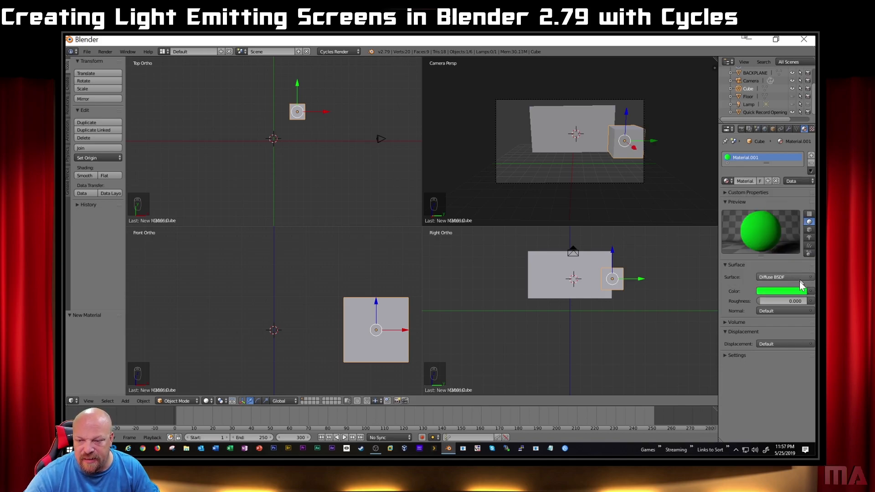
pyautogui.click(810, 301)
pyautogui.click(783, 301)
pyautogui.click(770, 306)
pyautogui.moveTo(774, 302); pyautogui.dragTo(784, 302)
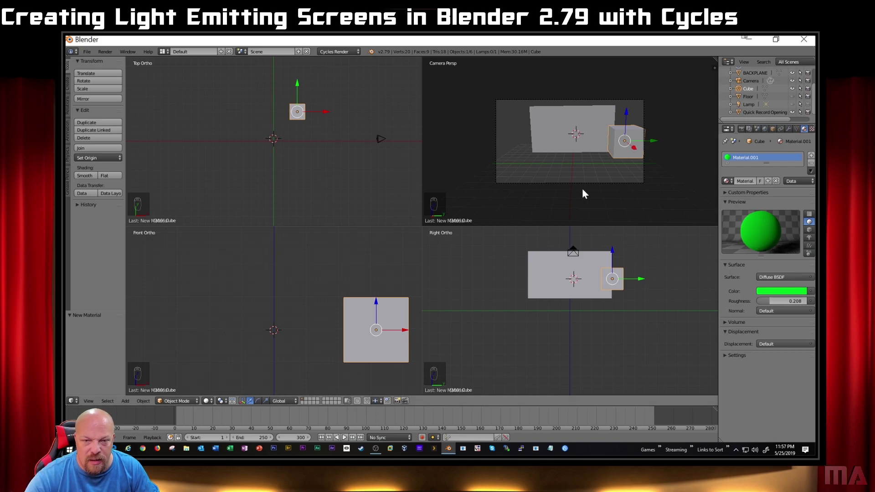
# - Fly the camera back from the screen so the framing covers a wider area around the cube
pyautogui.click(581, 173)
pyautogui.hotkey('shift', 'f')
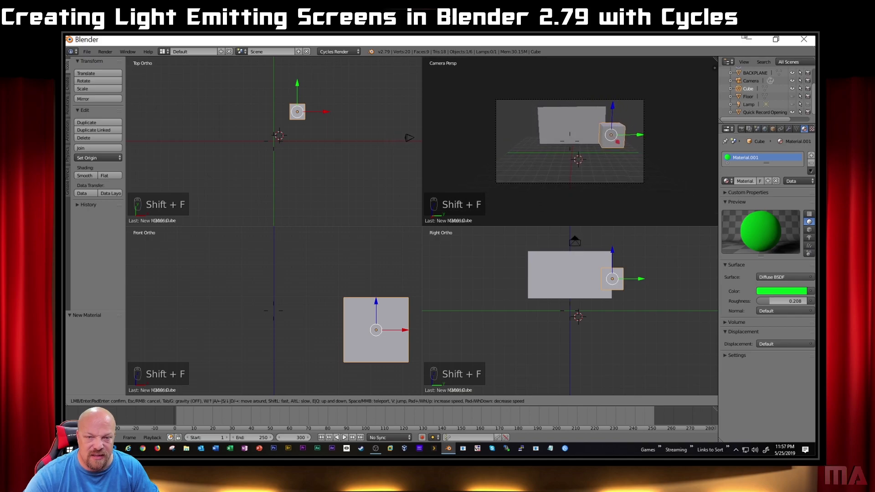
pyautogui.click(569, 141)
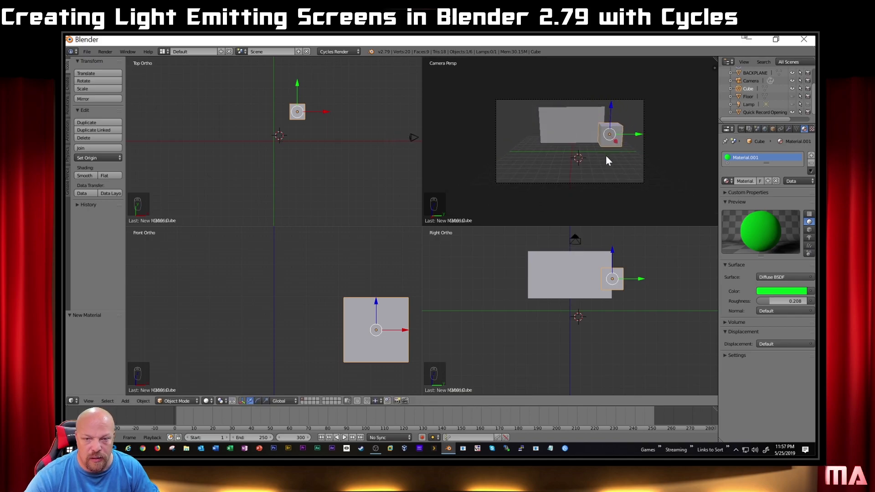
# - Add a second cube in front of the screen, shift it in the negative Y direction, and move it about -1.206 along X
pyautogui.click(305, 138)
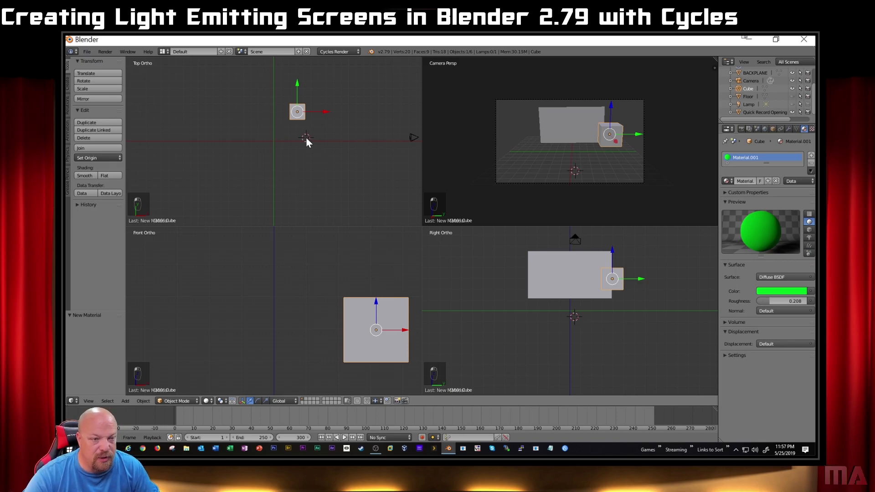
pyautogui.hotkey('shift', 'a')
pyautogui.moveTo(306, 138)
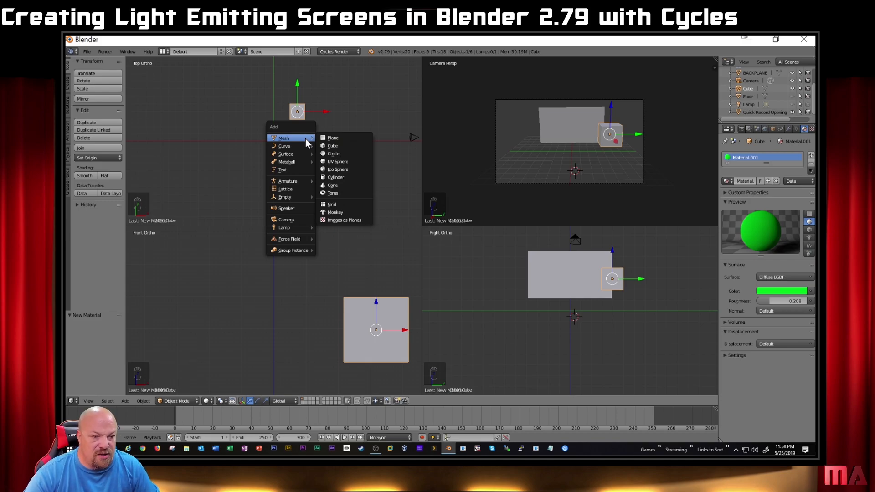
pyautogui.click(343, 145)
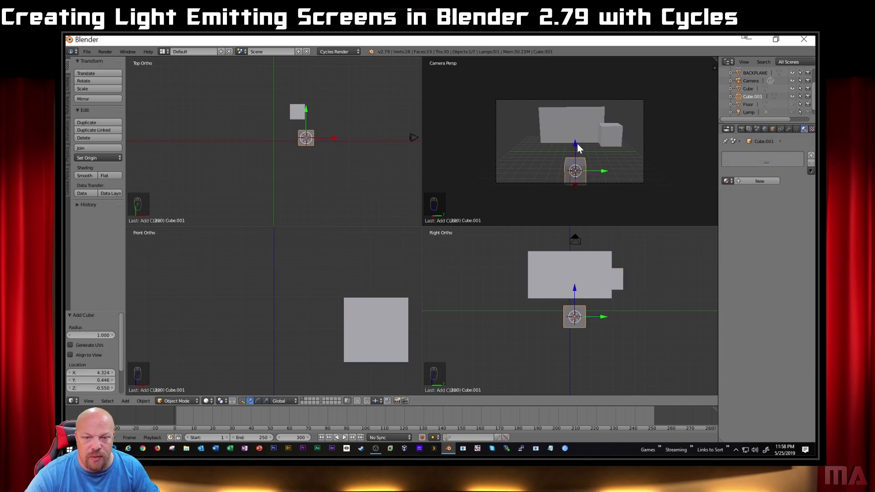
pyautogui.moveTo(604, 172); pyautogui.dragTo(587, 174)
pyautogui.moveTo(338, 152); pyautogui.dragTo(327, 149)
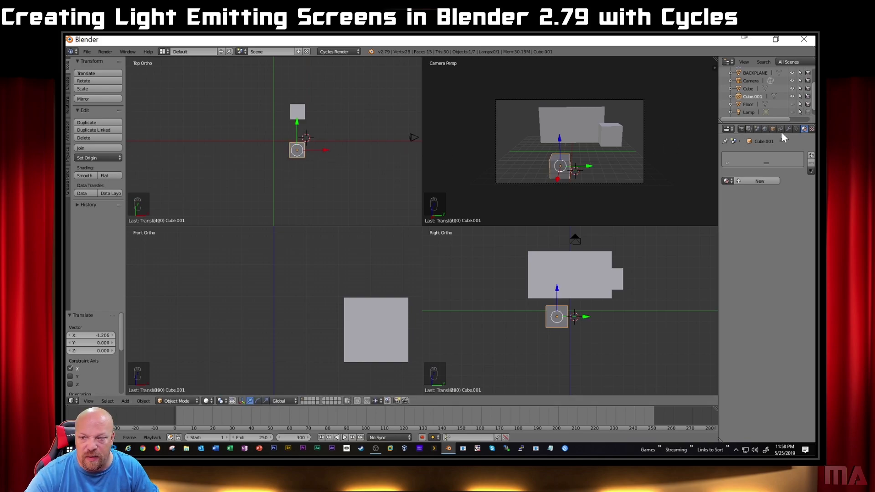
# - Give the second cube a new Glossy BSDF material with zero roughness, and shift it along negative Y and about -0.887 along X
pyautogui.click(767, 181)
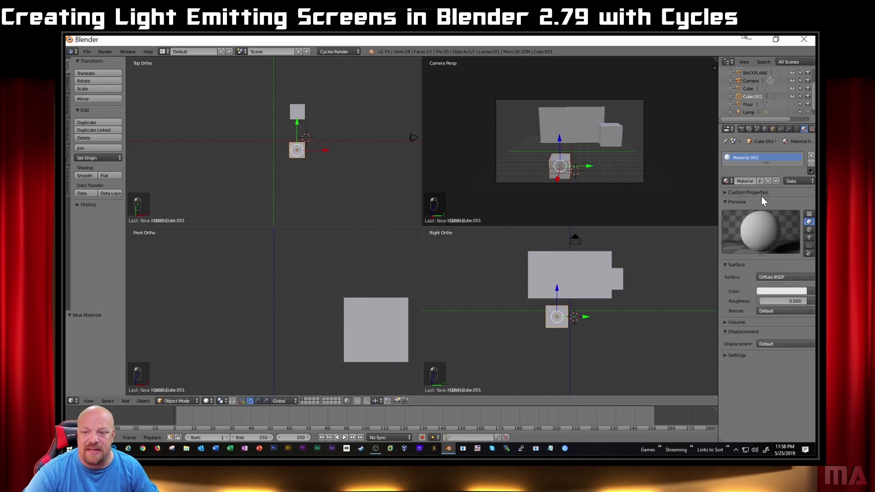
pyautogui.click(776, 277)
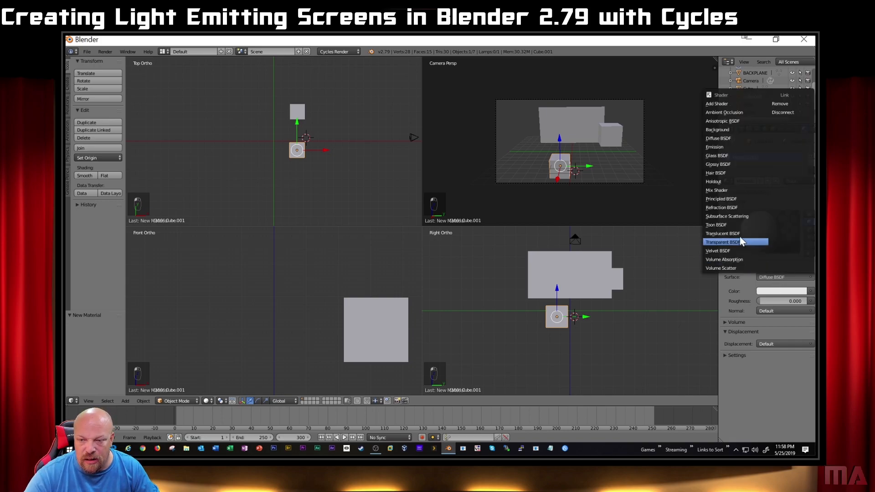
pyautogui.click(717, 164)
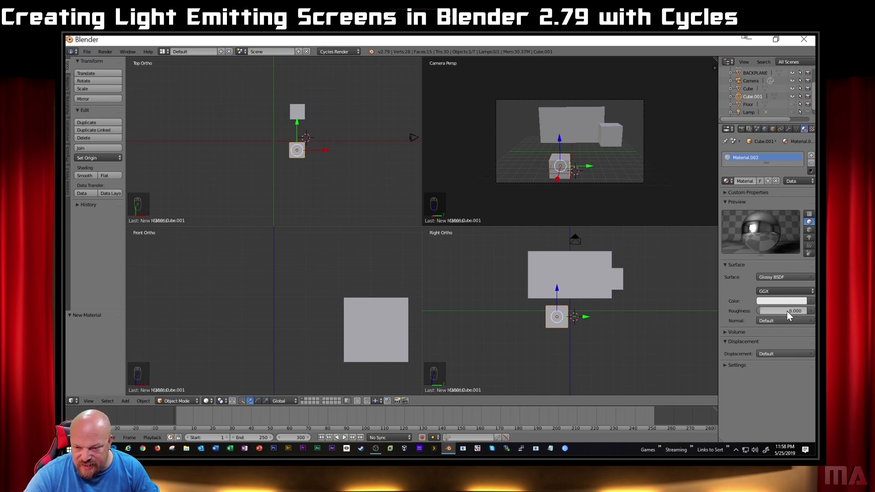
pyautogui.click(810, 310)
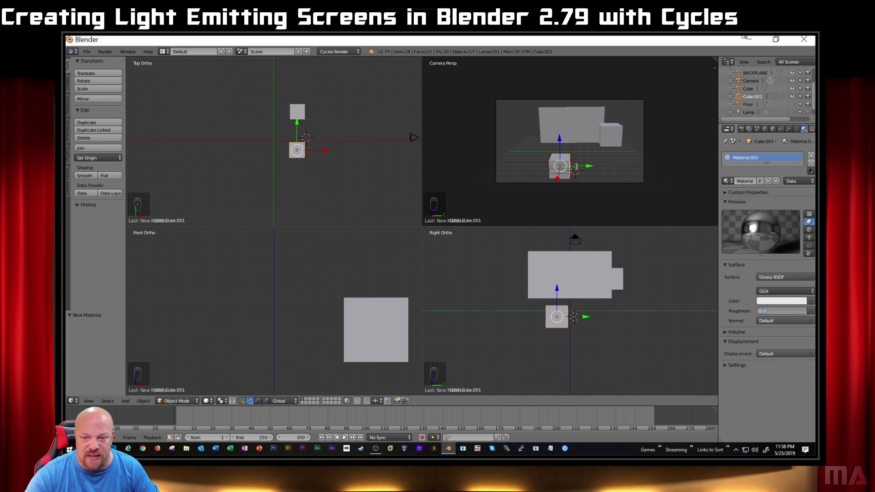
pyautogui.press('Return')
pyautogui.moveTo(590, 168); pyautogui.dragTo(529, 174)
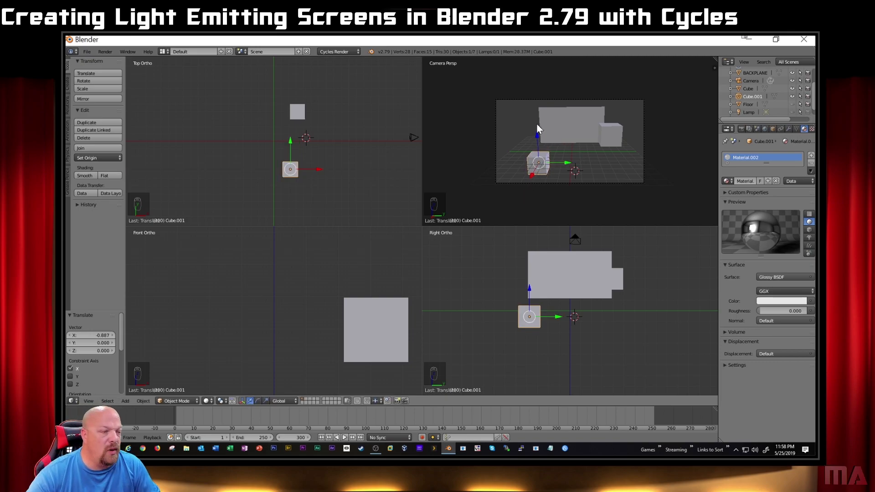
# - Add a UV sphere, raise it in front of the screen, and move it about -2.499 along Y and -2.201 along X
pyautogui.hotkey('shift', 'a')
pyautogui.moveTo(532, 119)
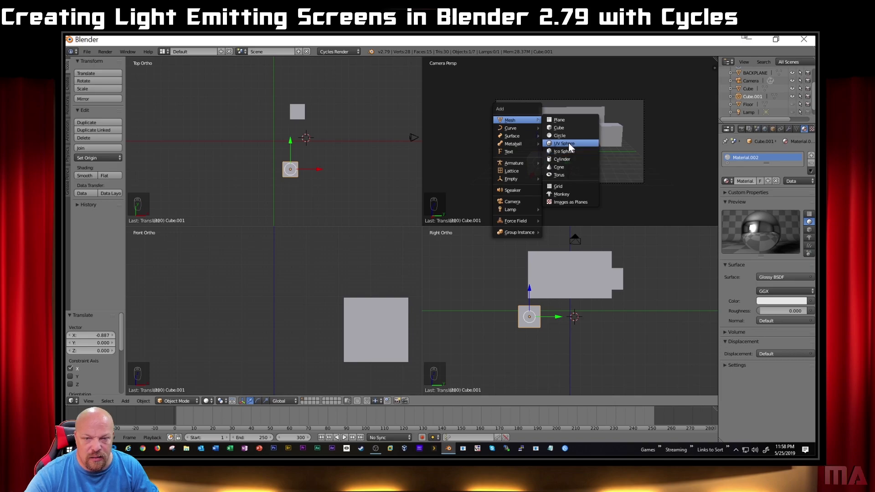
pyautogui.click(568, 142)
pyautogui.moveTo(574, 147); pyautogui.dragTo(573, 90)
pyautogui.moveTo(604, 119); pyautogui.dragTo(577, 122)
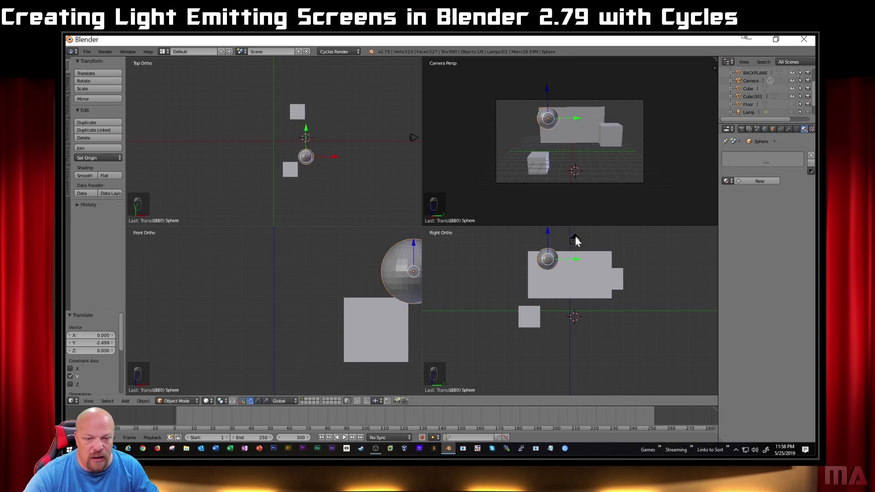
pyautogui.moveTo(335, 158); pyautogui.dragTo(315, 160)
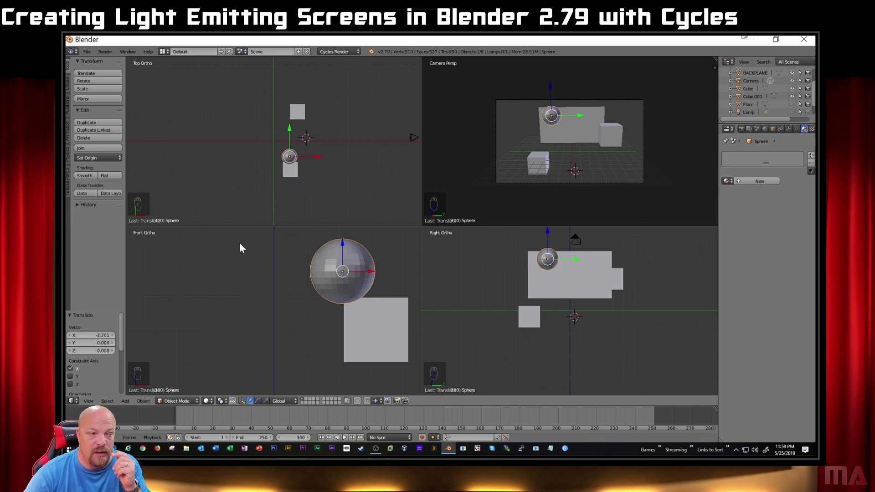
# - Shade the sphere smooth and give it a new Refraction BSDF material
pyautogui.click(88, 176)
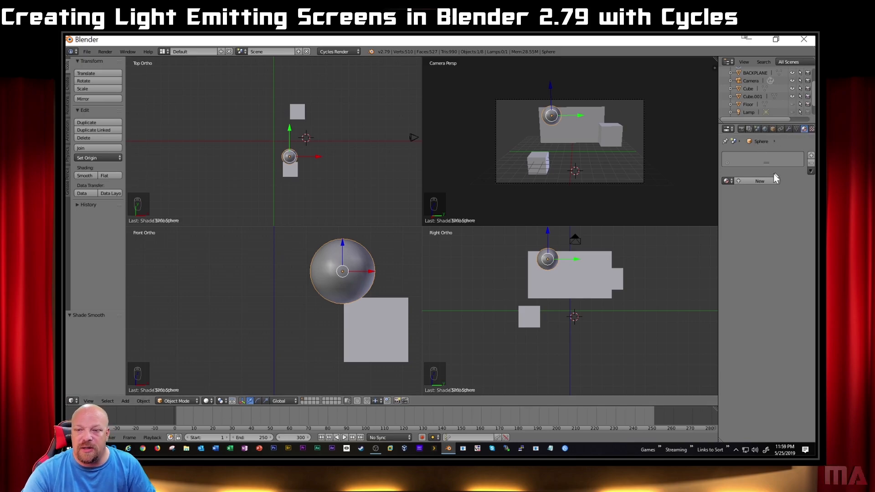
pyautogui.click(761, 181)
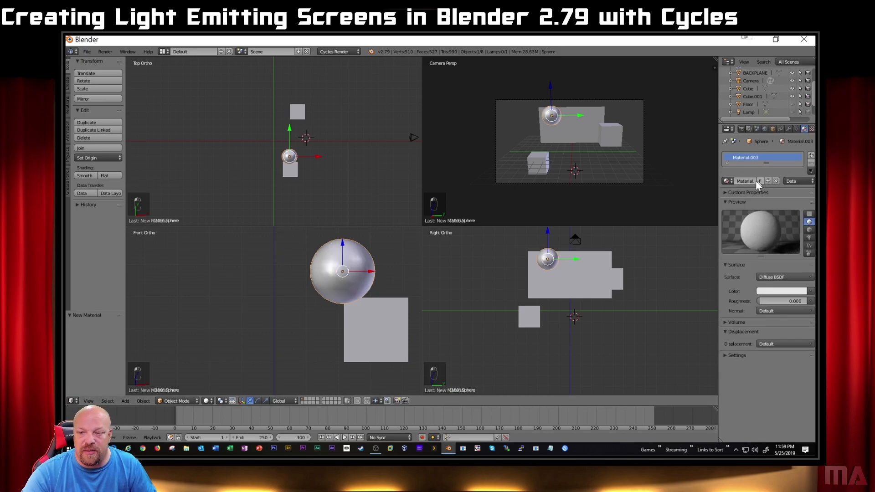
pyautogui.click(768, 276)
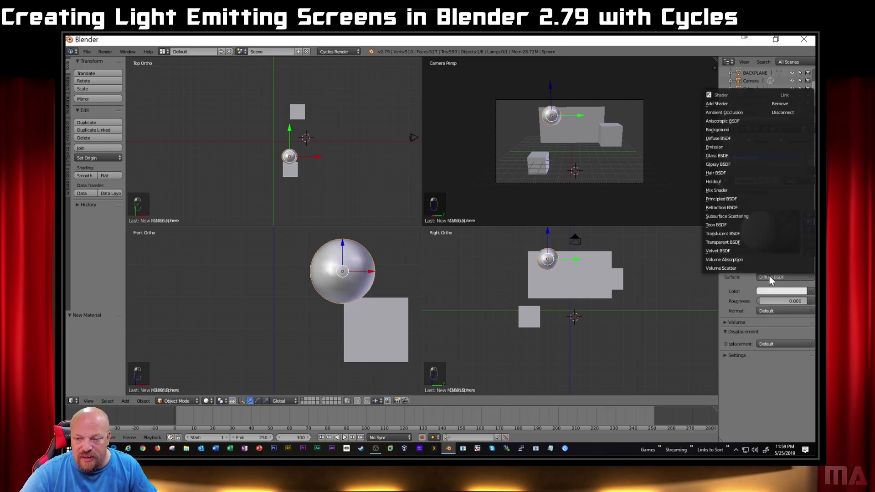
pyautogui.click(726, 206)
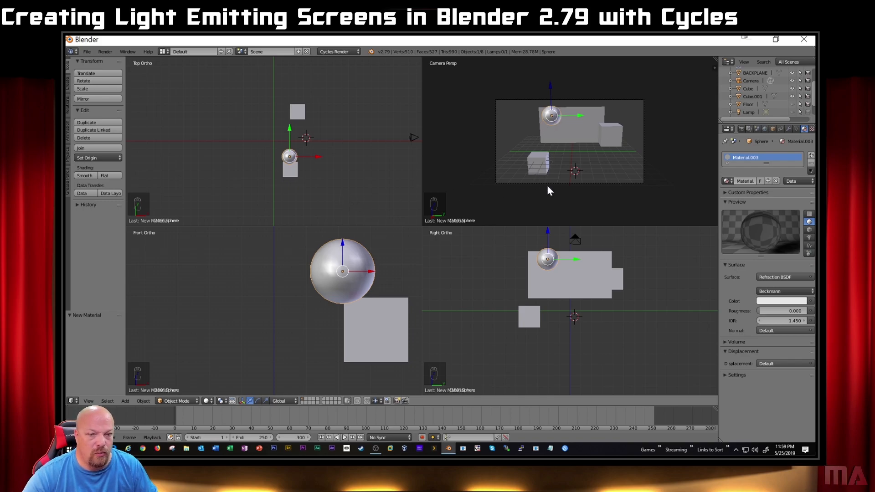
# - Add a third cube in front of the screen and raise it about 1.363 along Z
pyautogui.hotkey('shift', 'a')
pyautogui.moveTo(547, 177)
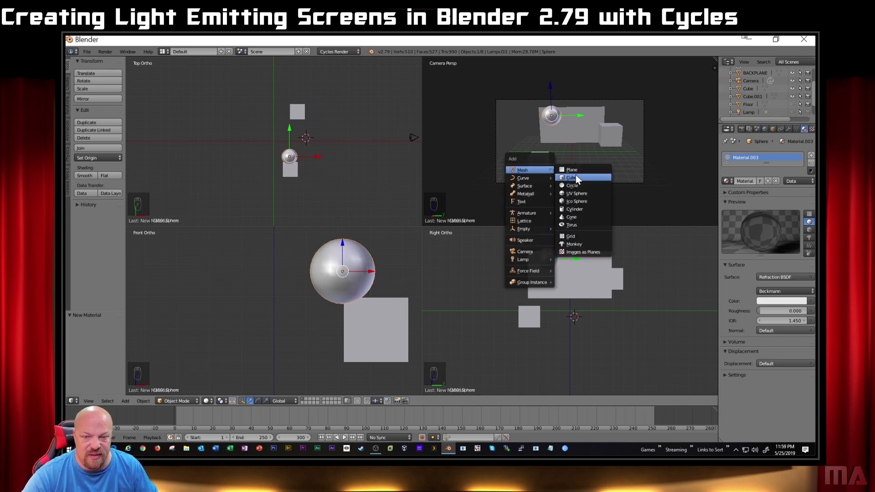
pyautogui.click(575, 177)
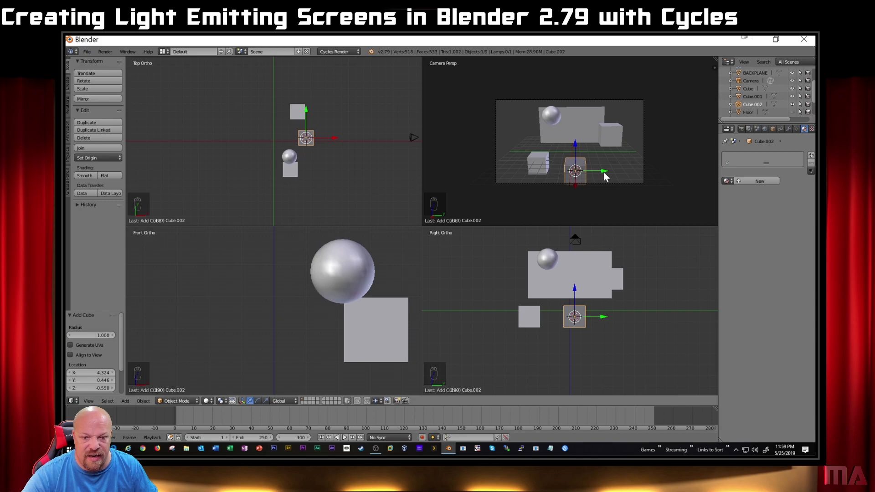
pyautogui.press('g')
pyautogui.press('z')
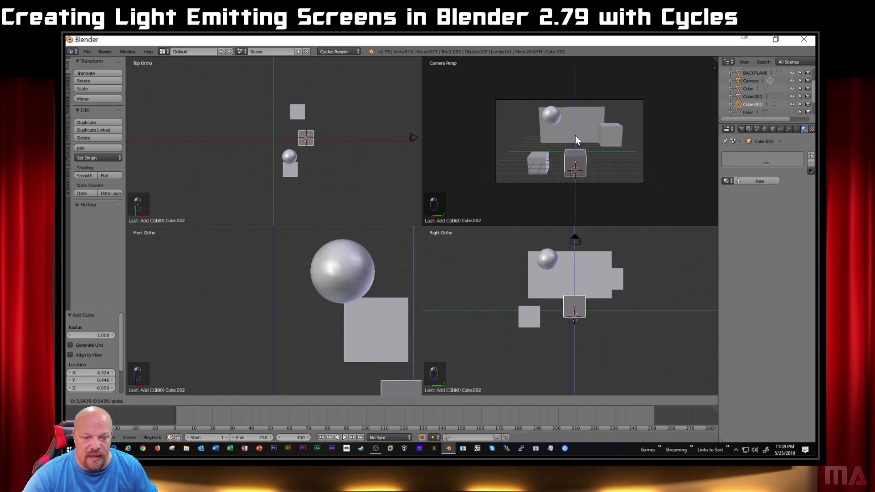
pyautogui.click(577, 131)
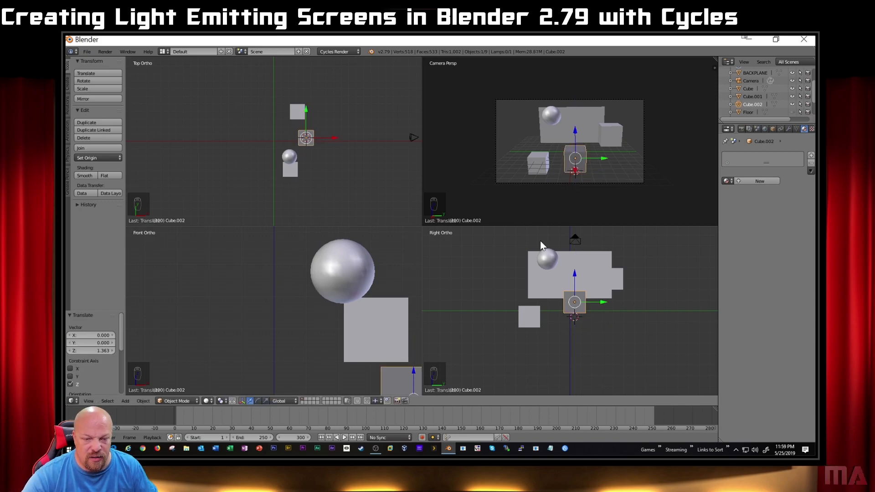
# - Raise the glossy second cube about 1.492 along Z and move the third cube about 0.983 along Y
pyautogui.rightClick(529, 308)
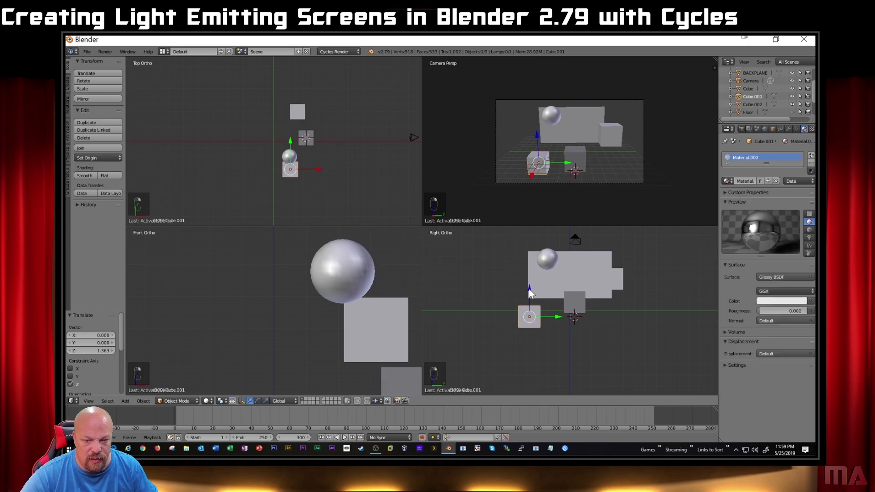
pyautogui.press('g')
pyautogui.press('z')
pyautogui.click(530, 272)
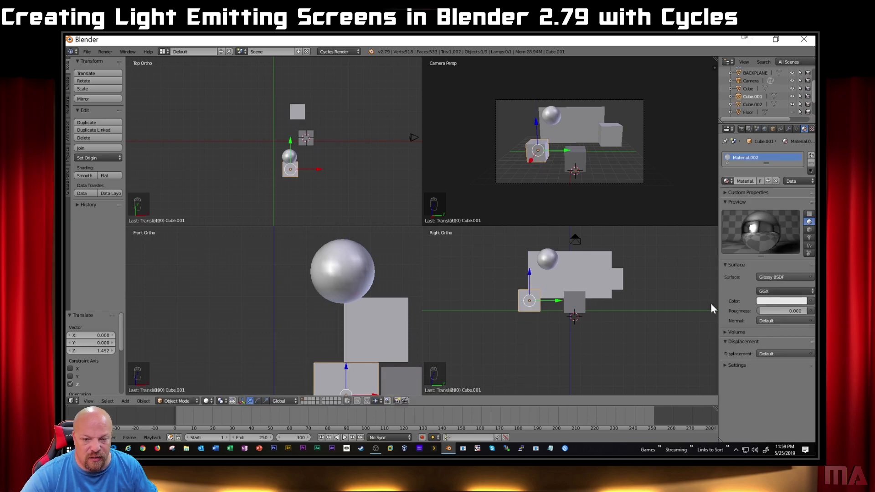
pyautogui.rightClick(581, 302)
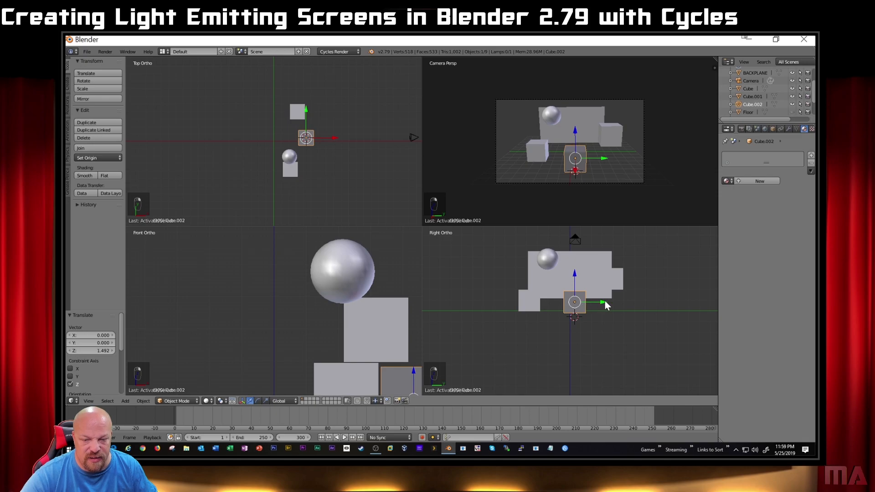
pyautogui.moveTo(600, 300); pyautogui.dragTo(612, 300)
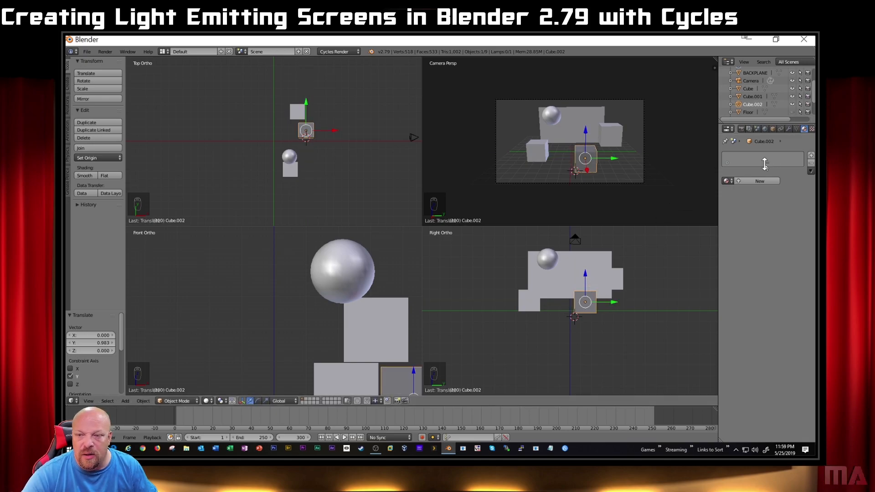
# - Give the third cube a new Glossy BSDF material with a roughness of 0.15, and render the frame to check it
pyautogui.click(759, 182)
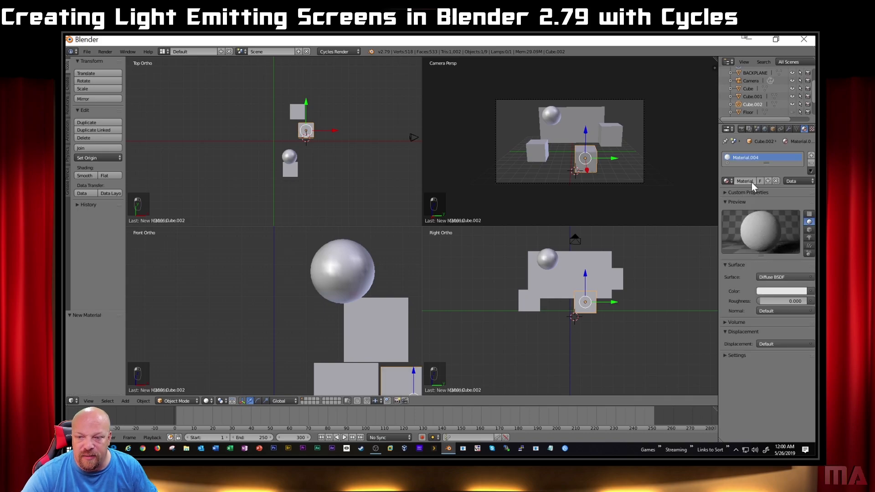
pyautogui.click(770, 274)
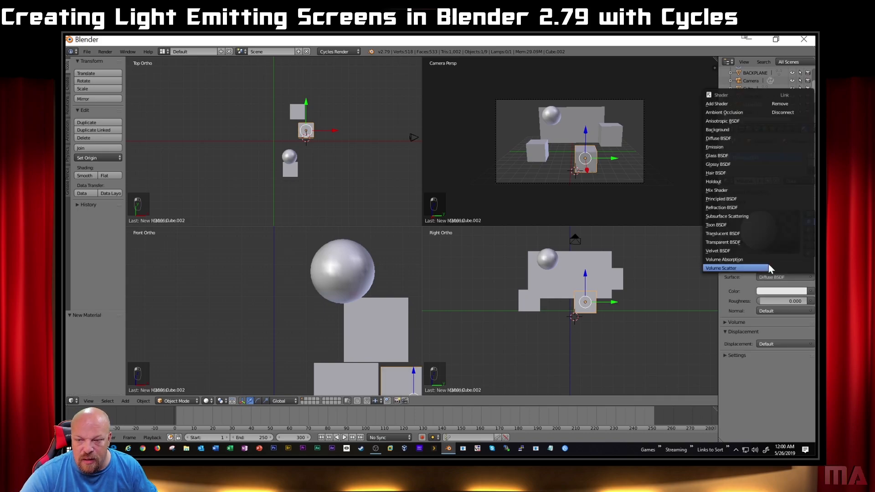
pyautogui.click(723, 164)
pyautogui.moveTo(766, 312); pyautogui.dragTo(775, 312)
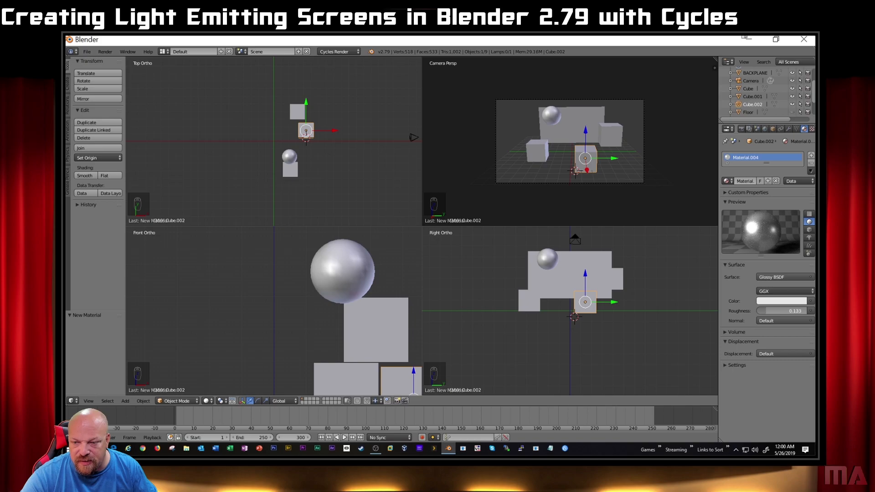
pyautogui.click(766, 310)
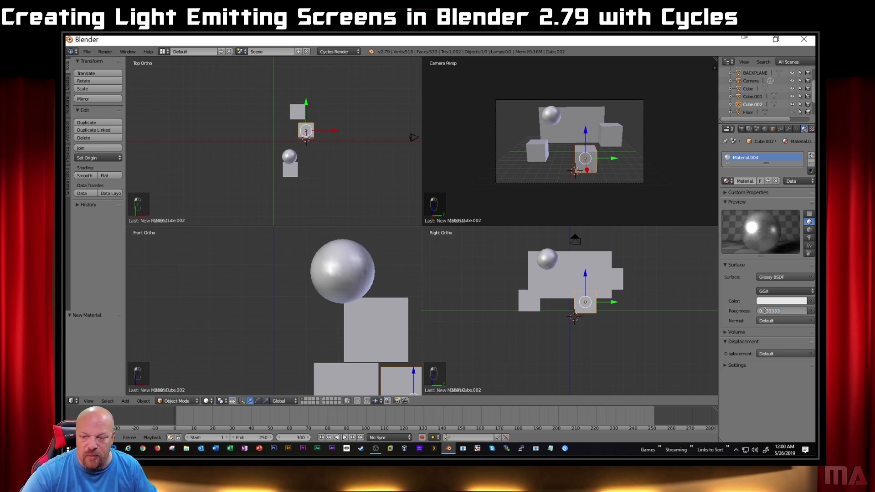
pyautogui.write('.15')
pyautogui.press('Return')
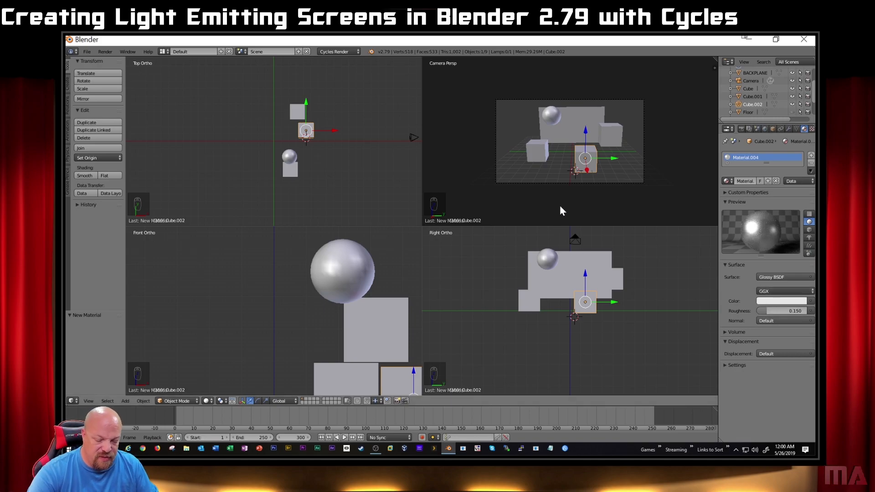
pyautogui.press('F12')
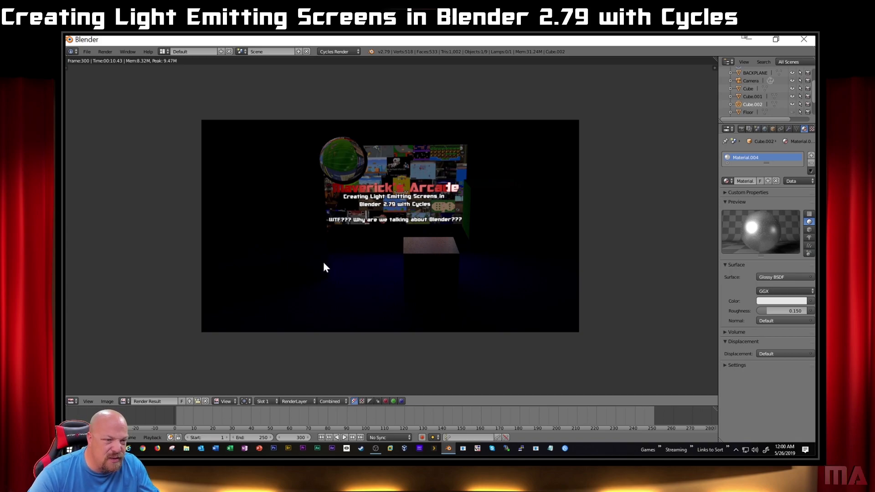
pyautogui.press('Escape')
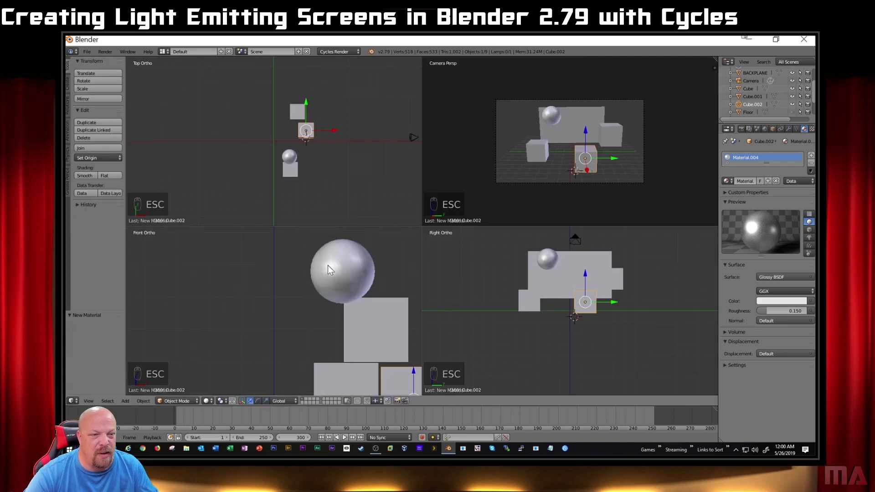
# - Move the zero-roughness glossy cube about 2.612 along Y and render the frame to check its reflection
pyautogui.rightClick(540, 155)
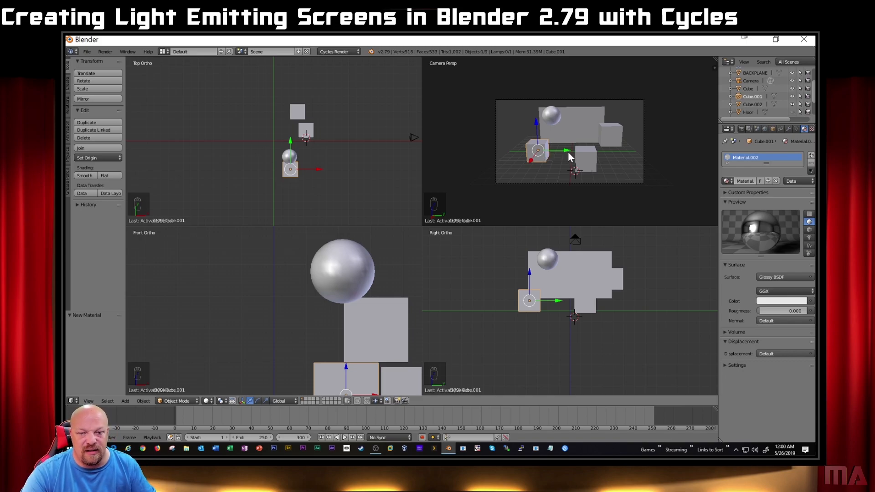
pyautogui.press('g')
pyautogui.press('y')
pyautogui.click(588, 147)
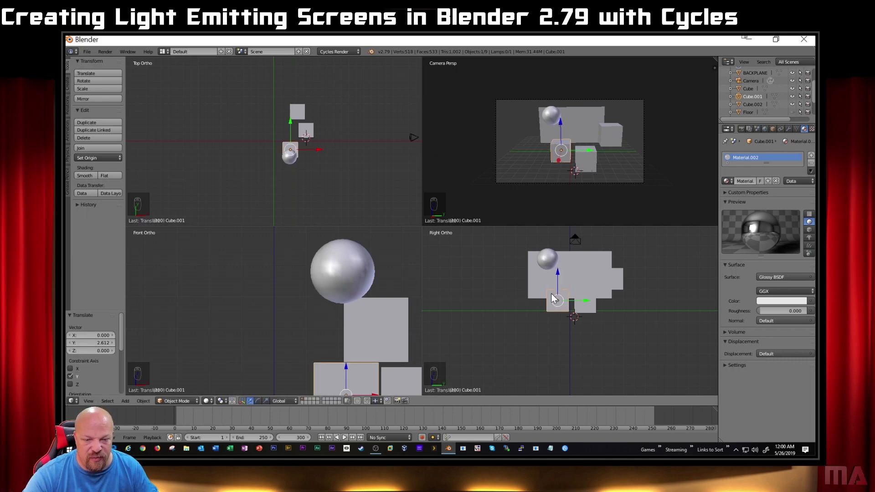
pyautogui.press('F12')
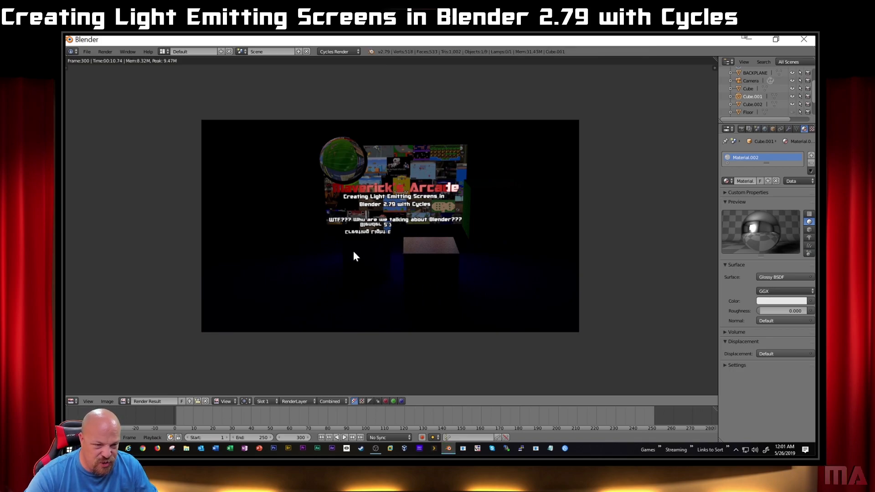
pyautogui.press('Escape')
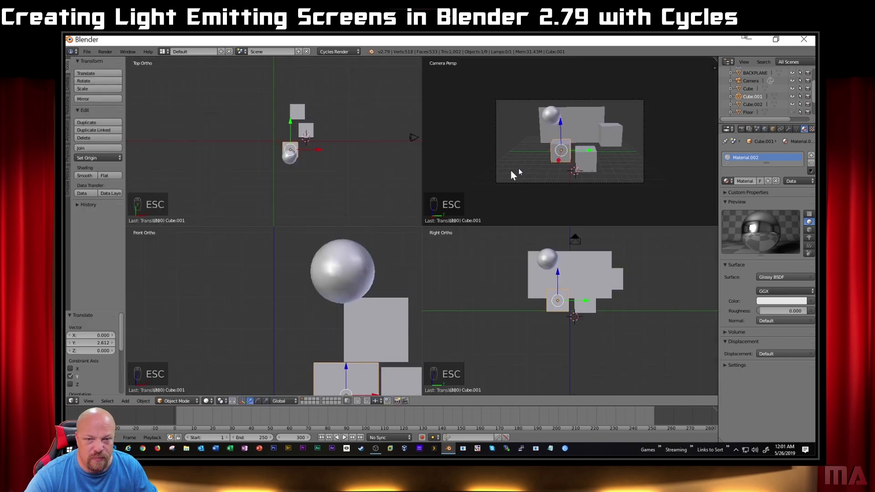
# - Move the zero-roughness glossy cube about 2.254 along X toward the camera and render the frame again
pyautogui.moveTo(318, 150); pyautogui.dragTo(335, 150)
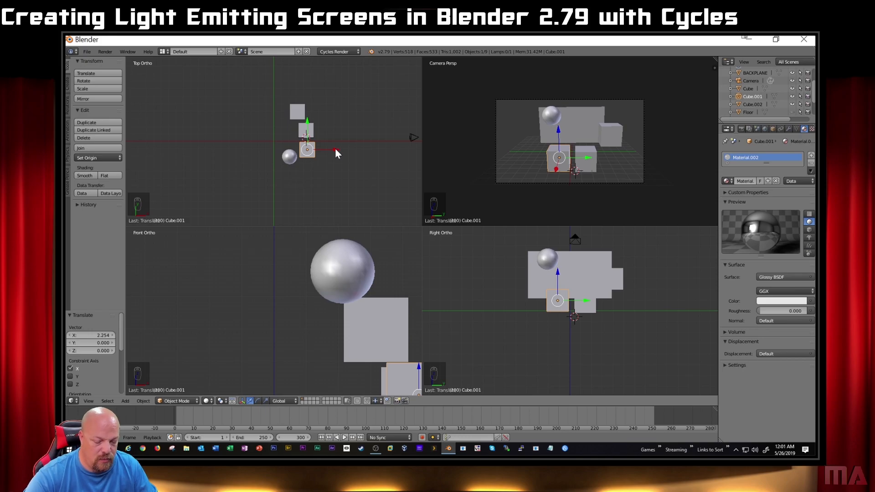
pyautogui.press('F12')
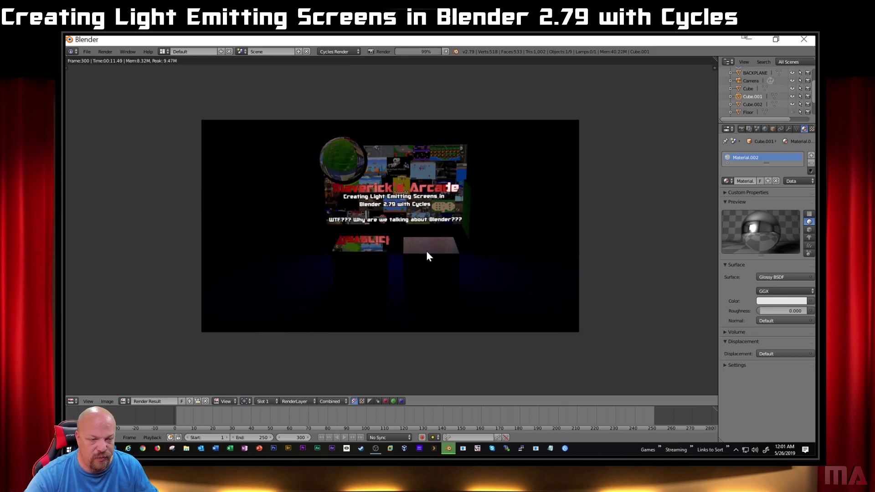
pyautogui.press('Escape')
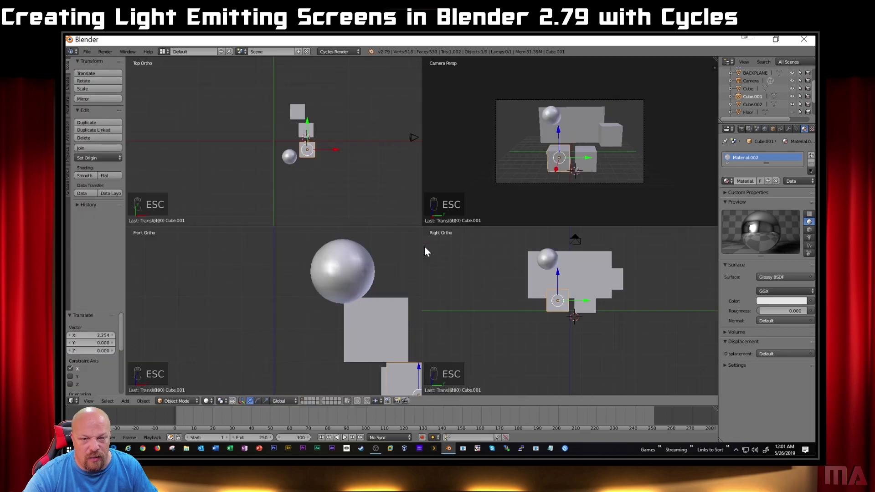
# - Set the third cube's Glossy BSDF roughness to 0.1 and render the frame to check its reflection
pyautogui.rightClick(593, 155)
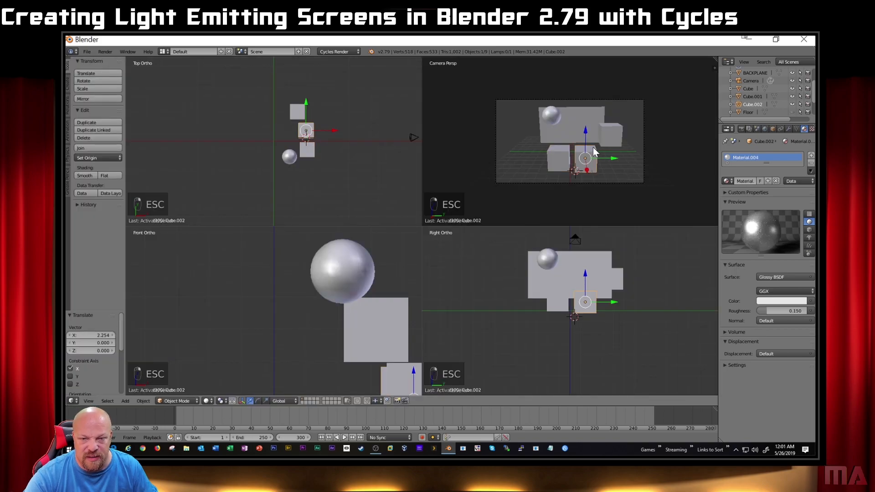
pyautogui.click(784, 311)
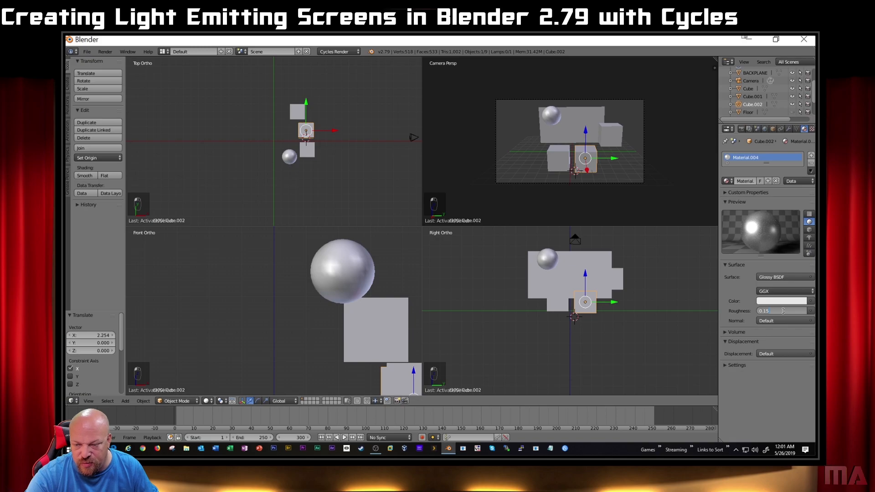
pyautogui.write('.1')
pyautogui.press('Return')
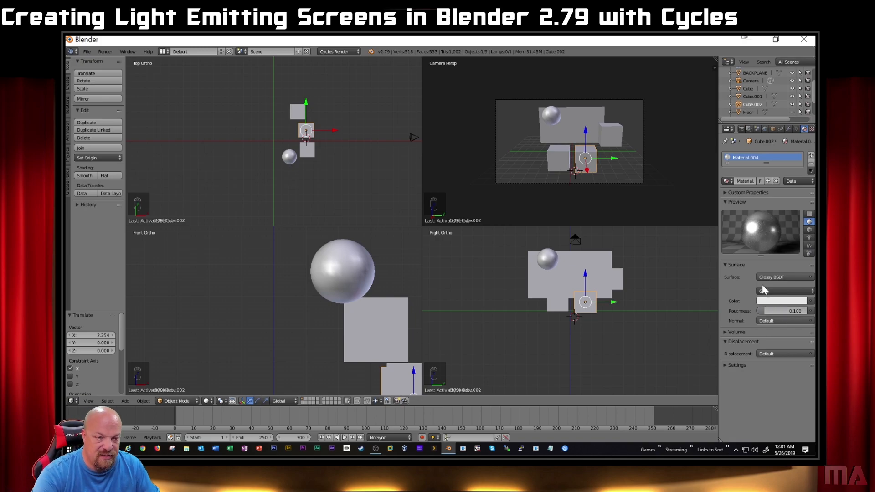
pyautogui.press('F12')
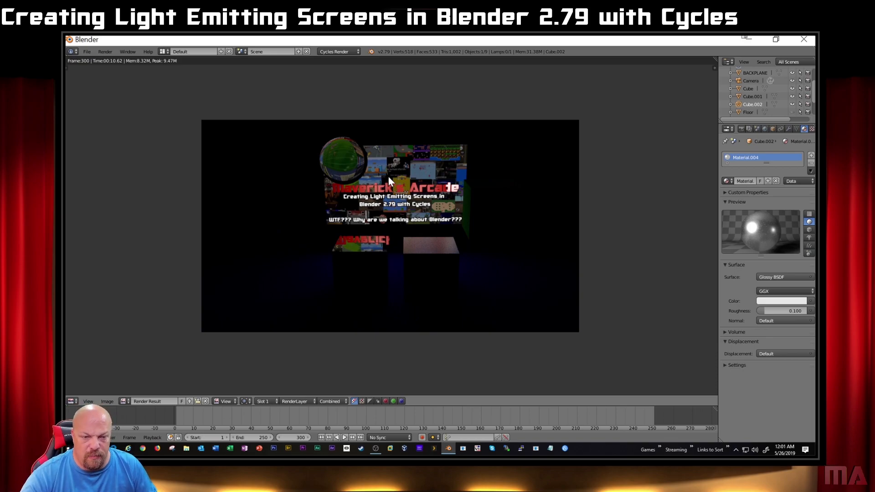
pyautogui.press('Escape')
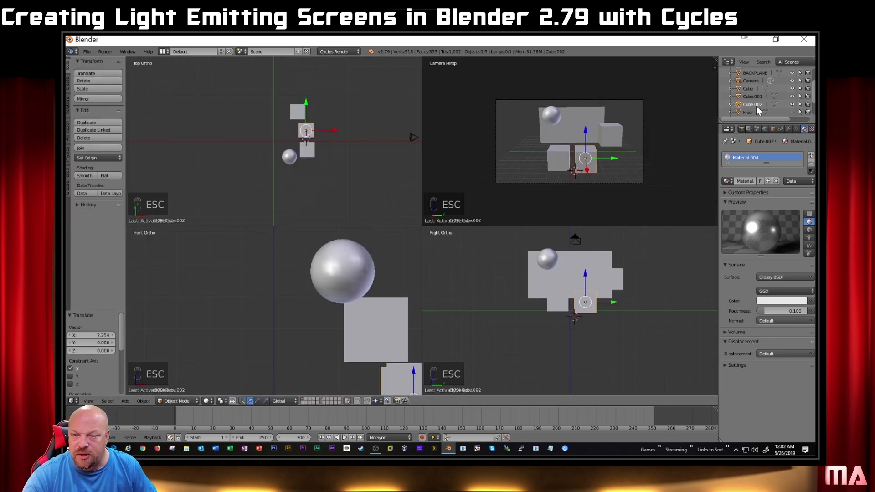
# - Turn the hidden lamp back on and render the frame with its light added to the scene
pyautogui.scroll(-2, 753, 103)
pyautogui.click(793, 96)
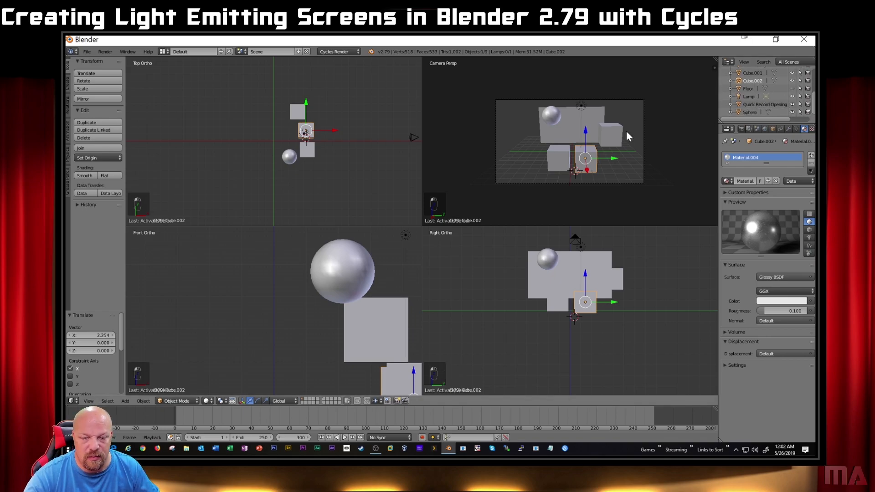
pyautogui.press('F12')
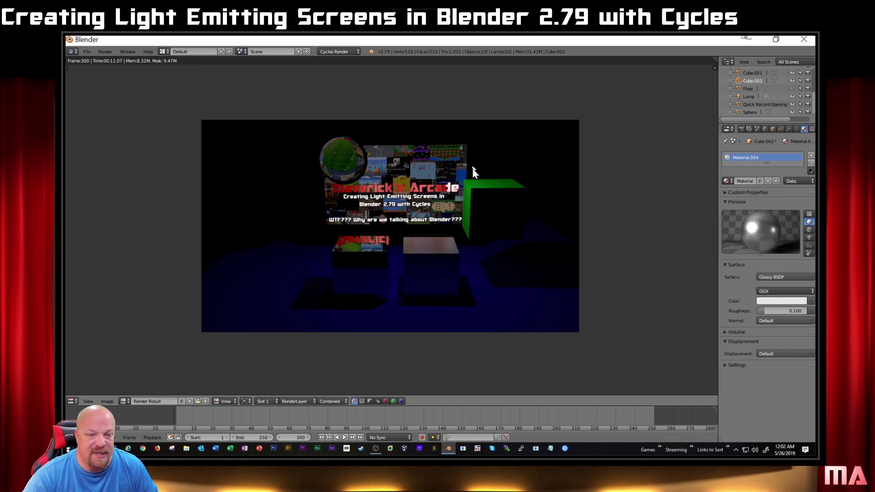
# - Assign a Volume Scatter shader to the world volume and render the frame
pyautogui.click(764, 129)
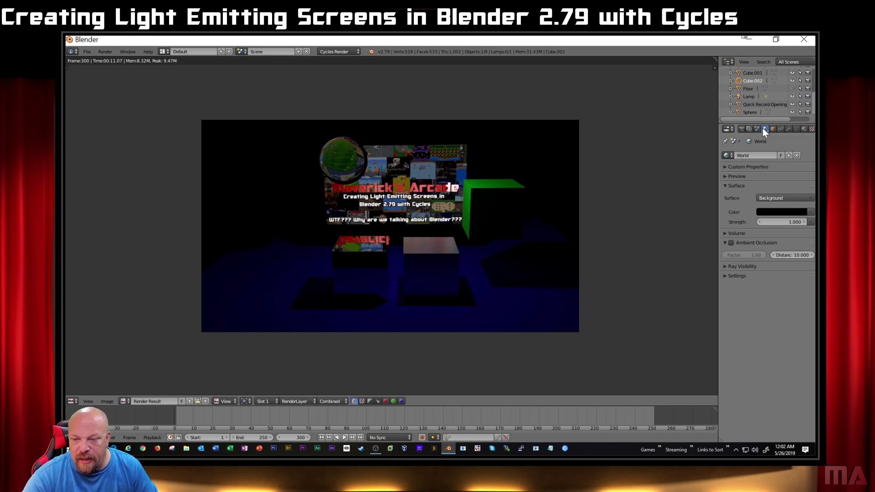
pyautogui.click(734, 233)
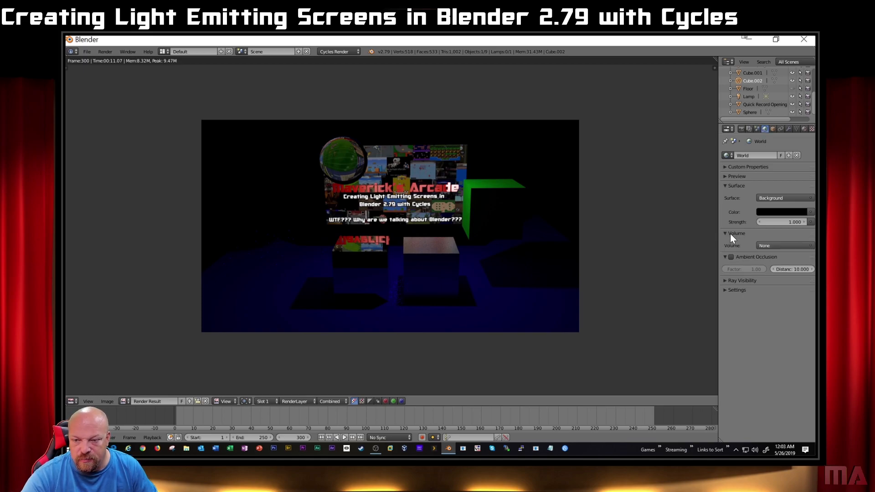
pyautogui.click(778, 246)
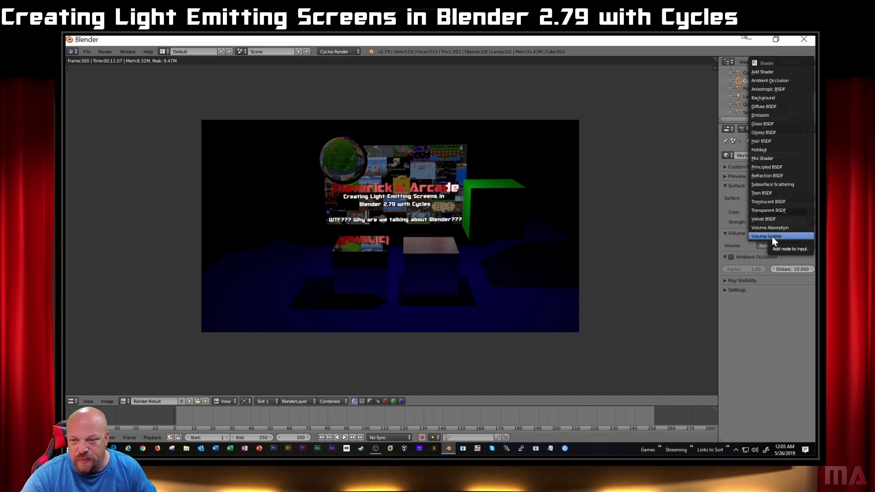
pyautogui.click(772, 236)
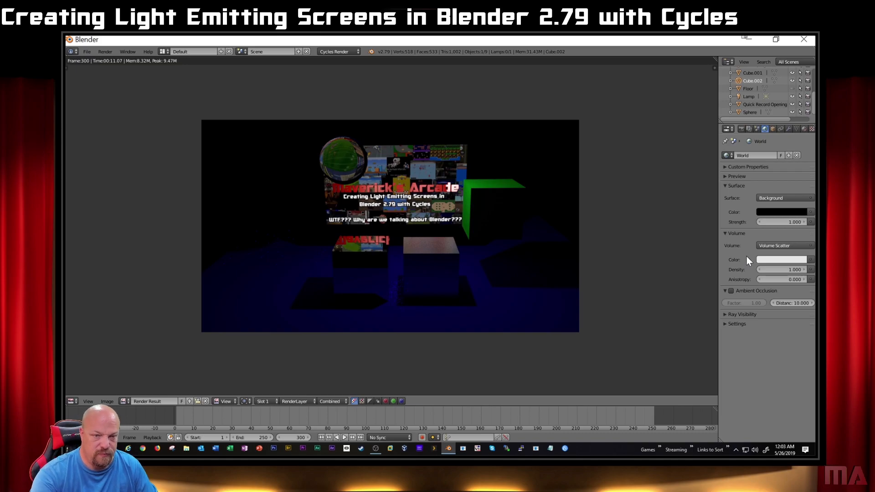
pyautogui.press('F12')
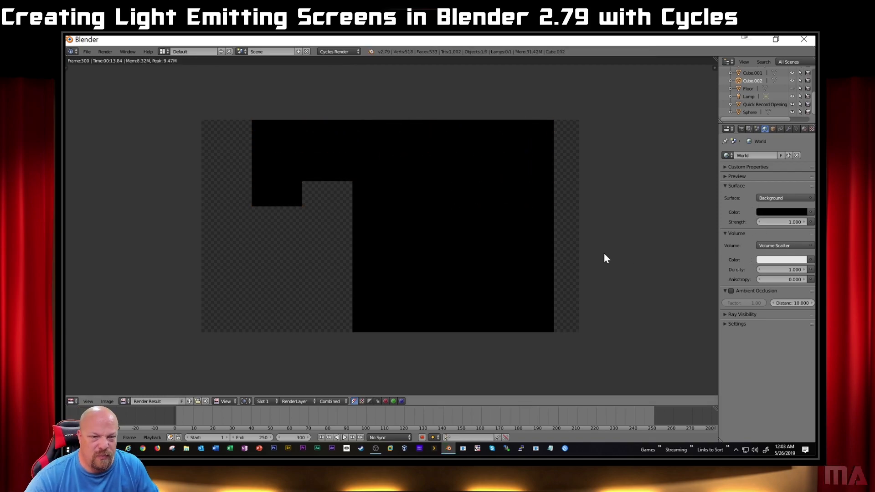
pyautogui.click(791, 222)
pyautogui.write('1.00.01')
pyautogui.press('Return')
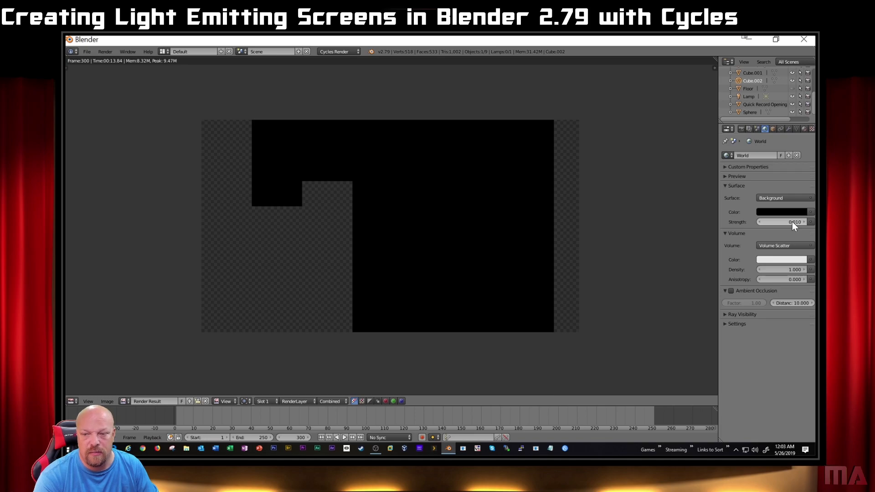
pyautogui.click(791, 222)
pyautogui.write('1')
pyautogui.press('Return')
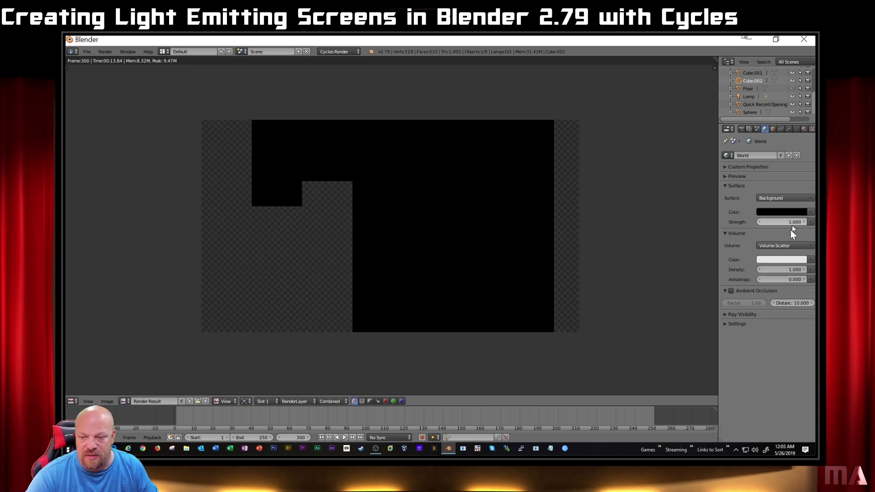
# - Set the world Volume Scatter density to 0.1 and render the frame with the lamp on
pyautogui.click(785, 272)
pyautogui.press('BackSpace')
pyautogui.write('.1')
pyautogui.press('Return')
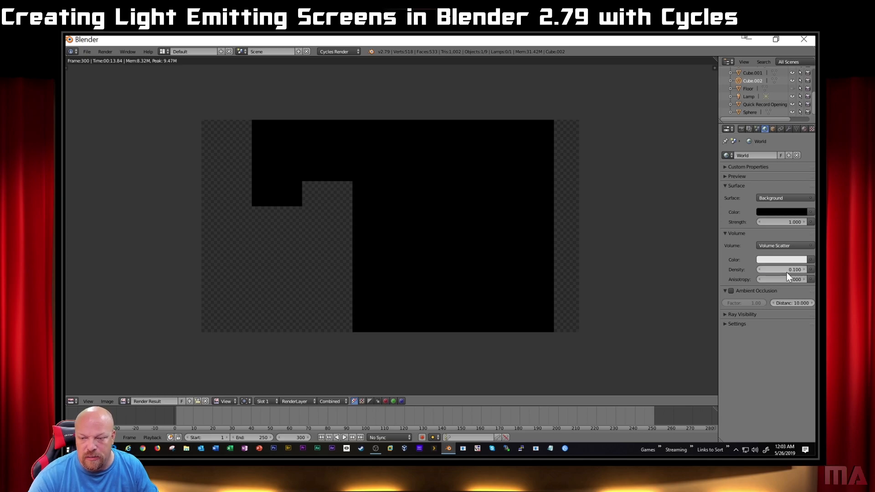
pyautogui.press('F12')
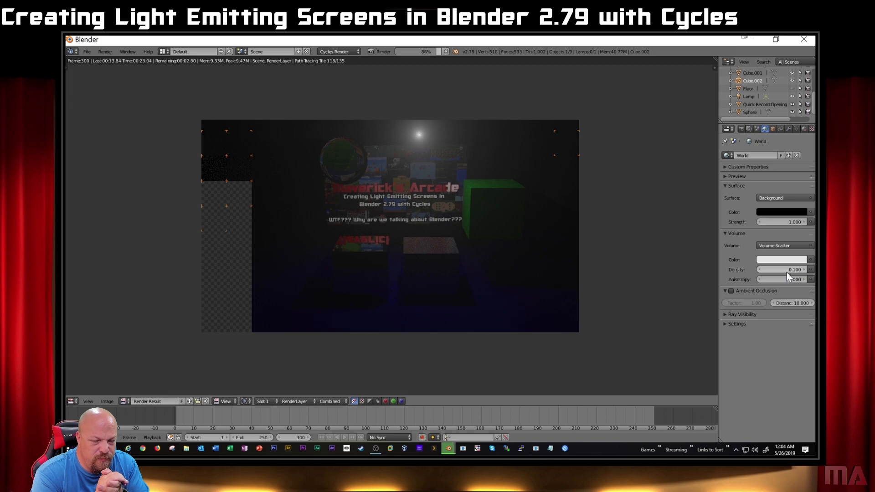
# - Disable the lamp in both the viewport and the render, and render the frame lit only by the screen
pyautogui.click(792, 96)
pyautogui.click(807, 96)
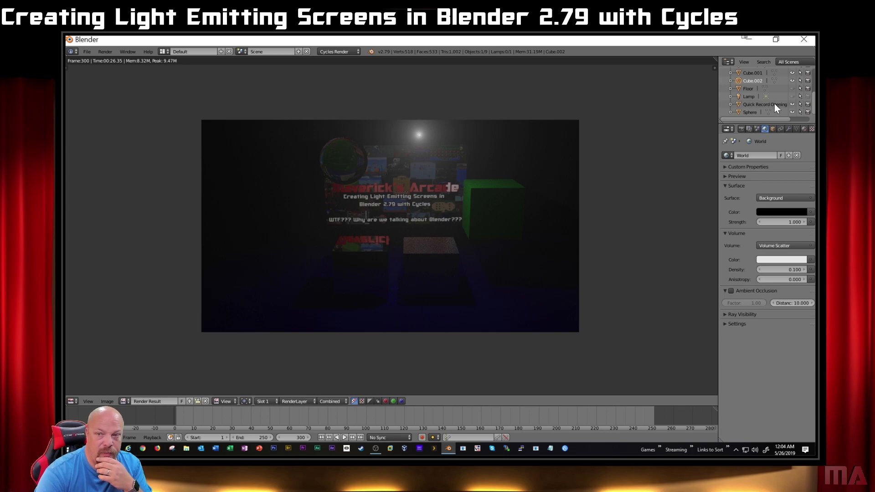
pyautogui.press('F12')
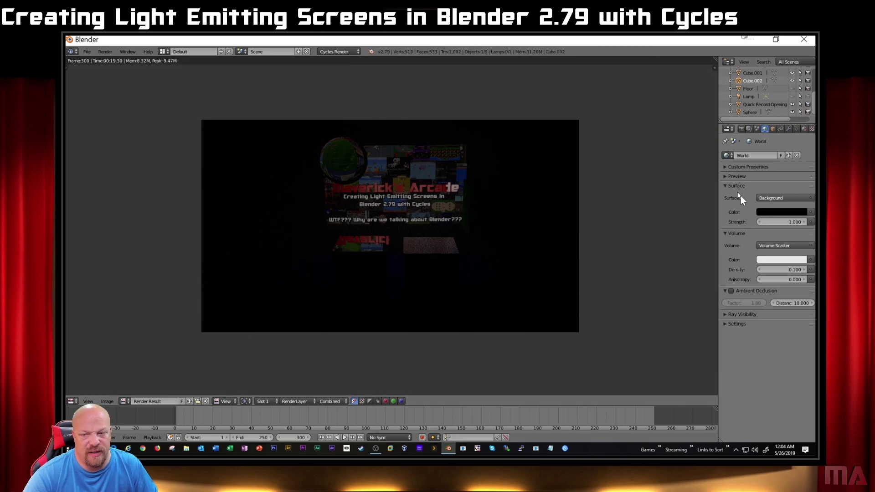
# - Set the world Volume Scatter density to 1
pyautogui.click(789, 272)
pyautogui.write('1')
pyautogui.press('Return')
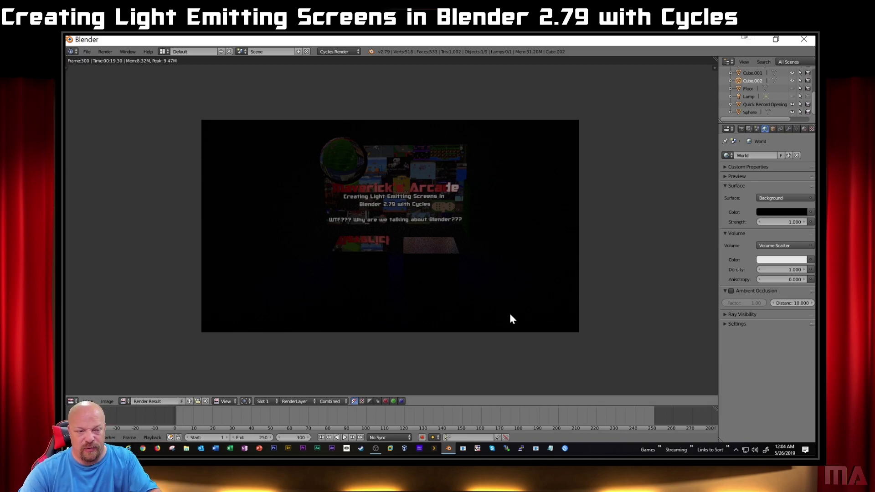
# - In the node editor, set the Quick Record Opening Sequence material's emission strength to 100, and run a brief test render
pyautogui.click(70, 401)
pyautogui.click(94, 314)
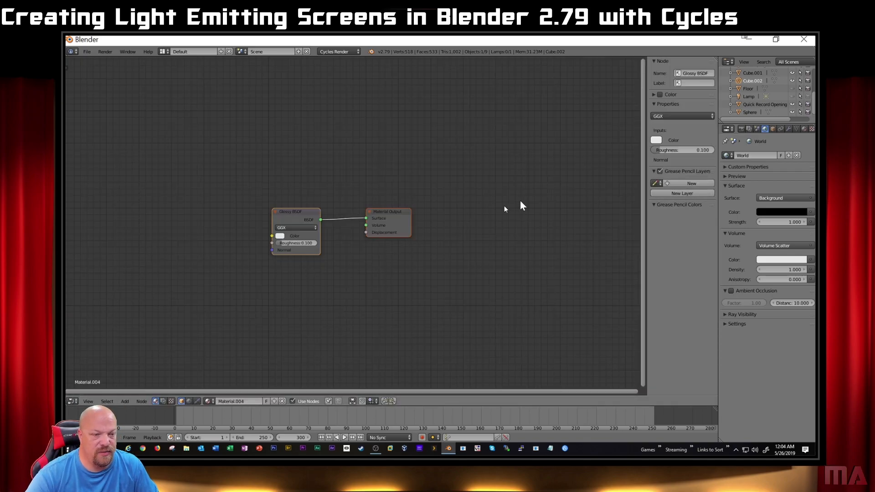
pyautogui.click(760, 105)
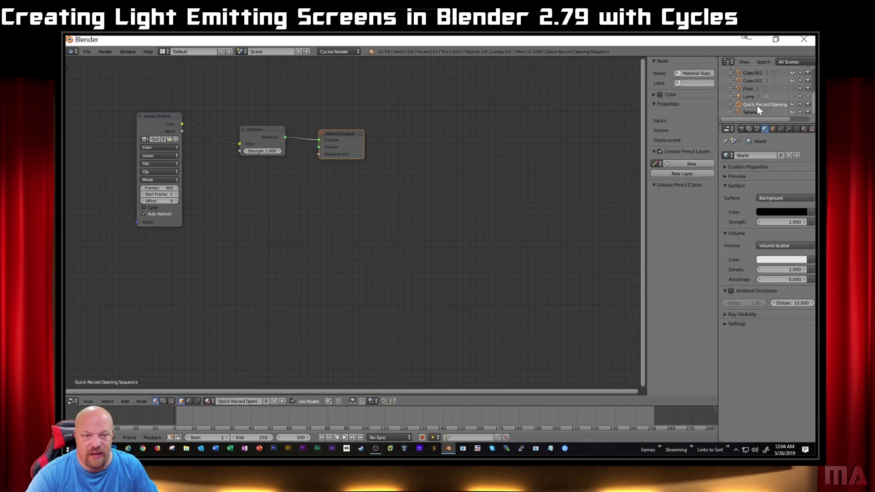
pyautogui.click(260, 151)
pyautogui.write('100')
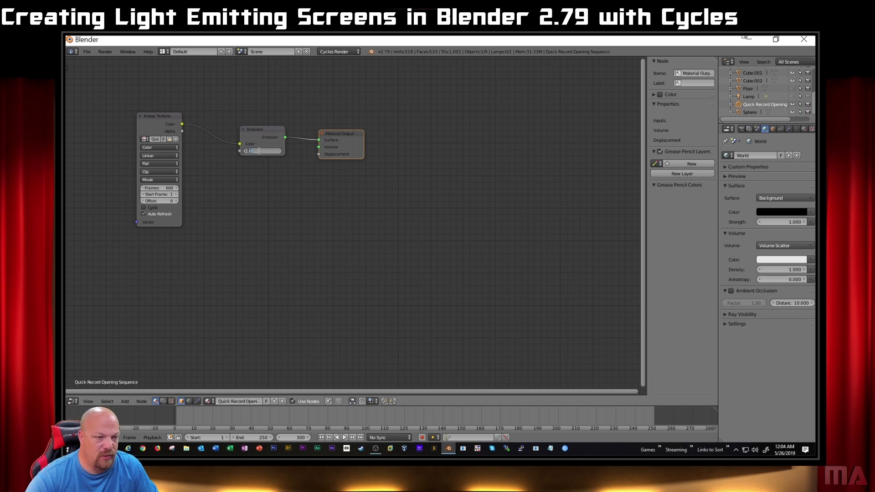
pyautogui.press('Return')
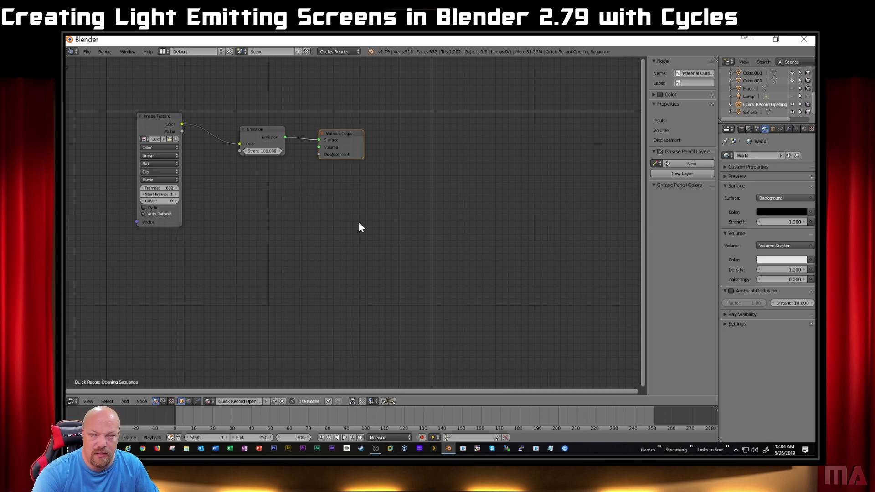
pyautogui.press('F12')
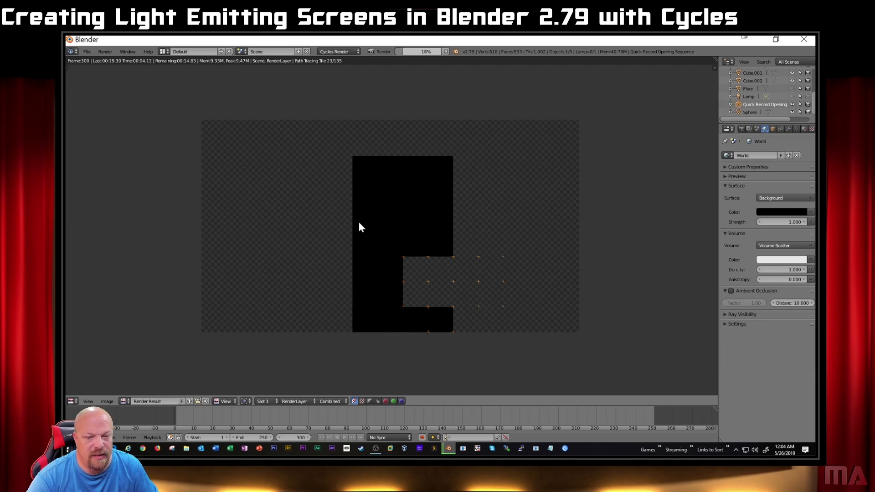
pyautogui.press('Escape')
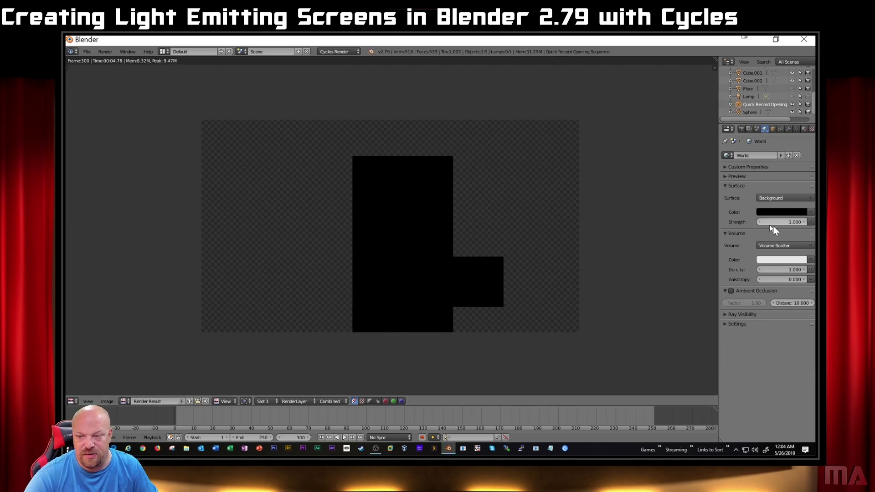
# - Try a world Volume Scatter density of 0.5 with a partial test render
pyautogui.click(787, 270)
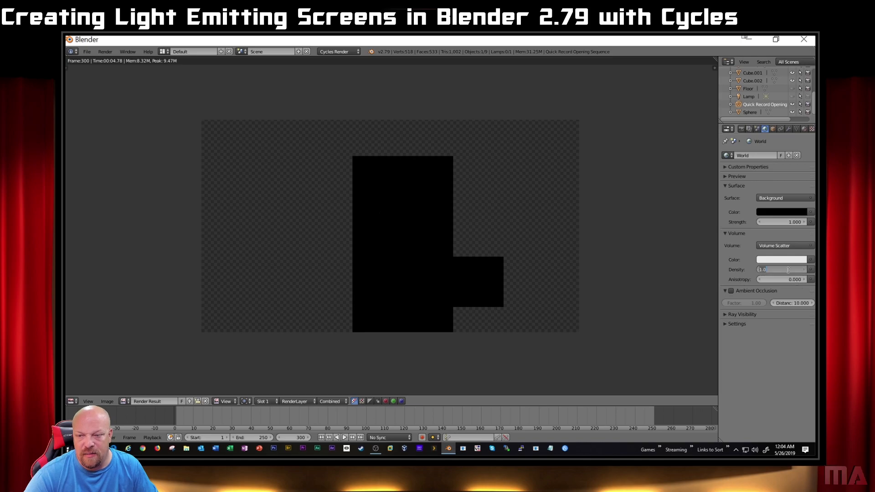
pyautogui.write('0.5')
pyautogui.press('Return')
pyautogui.press('F12')
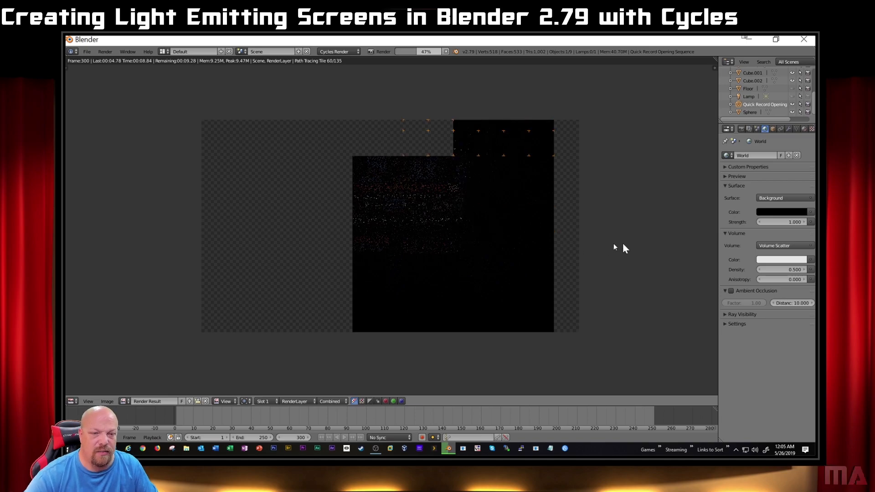
pyautogui.press('Escape')
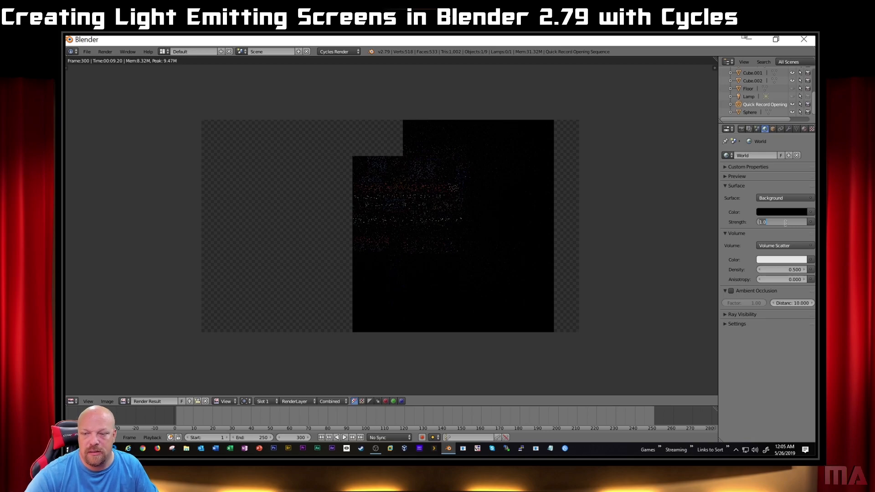
# - Set the world Volume Scatter density to 0.25 and render the frame
pyautogui.click(793, 270)
pyautogui.click(793, 269)
pyautogui.write('0.25')
pyautogui.press('Return')
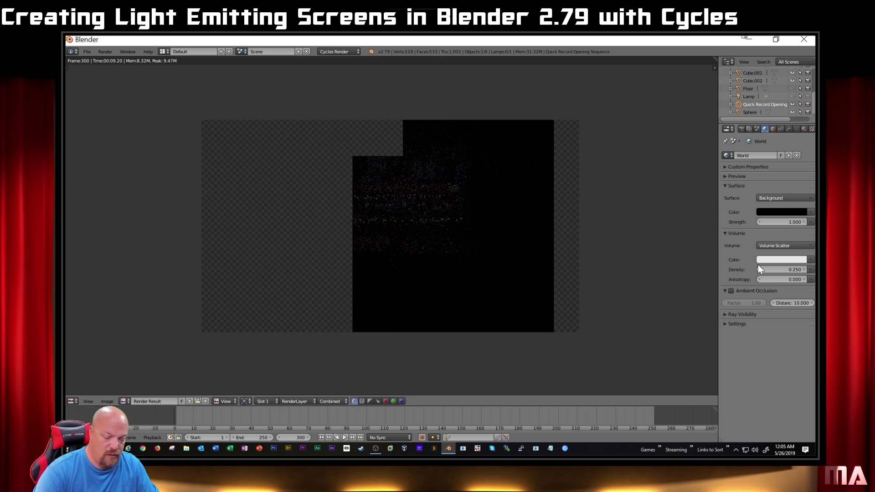
pyautogui.press('F12')
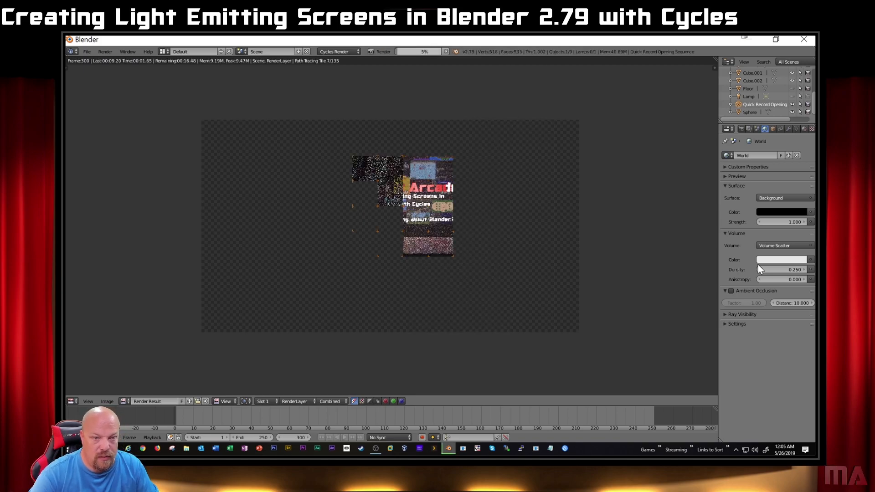